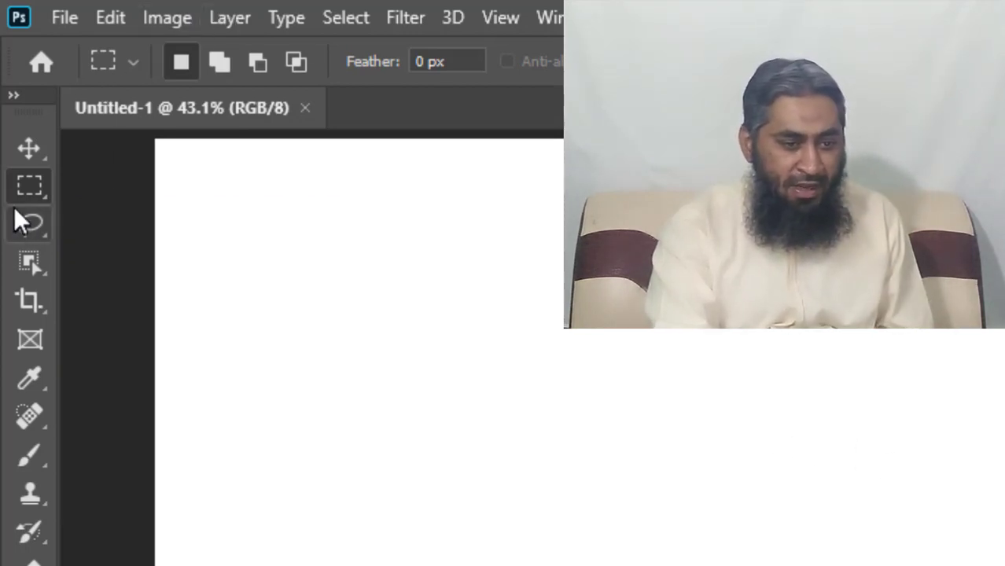
Draw a rectangular marquee selection in the upper-left area of the blank white canvas.
{"action": "right_click", "coordinate": [42, 187]}
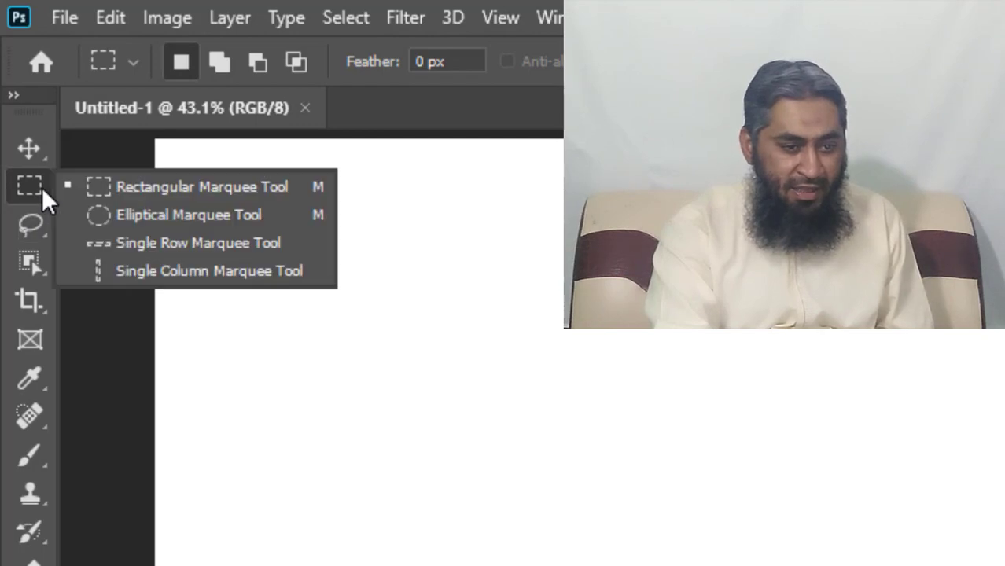
{"action": "left_click", "coordinate": [173, 350]}
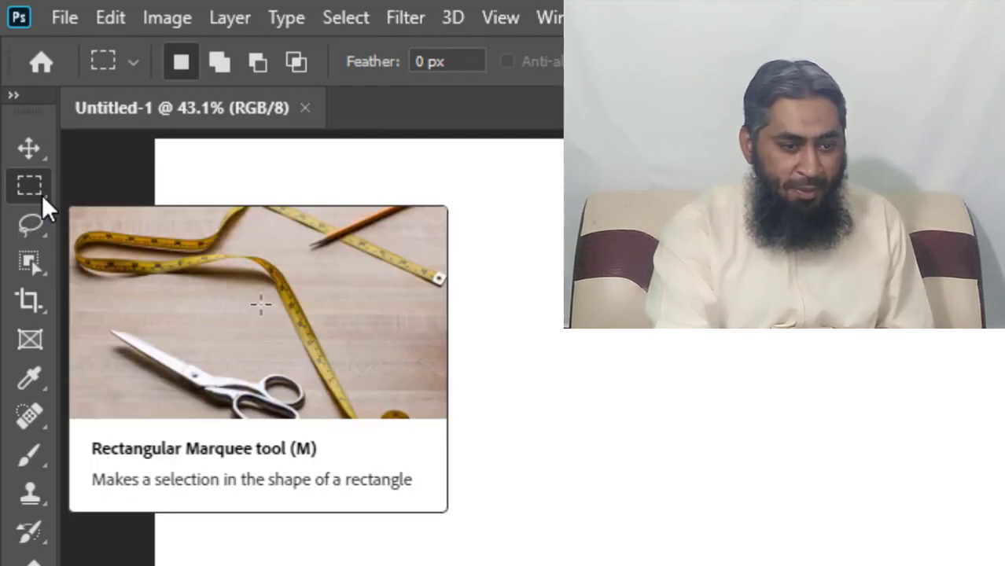
{"action": "right_click", "coordinate": [42, 194]}
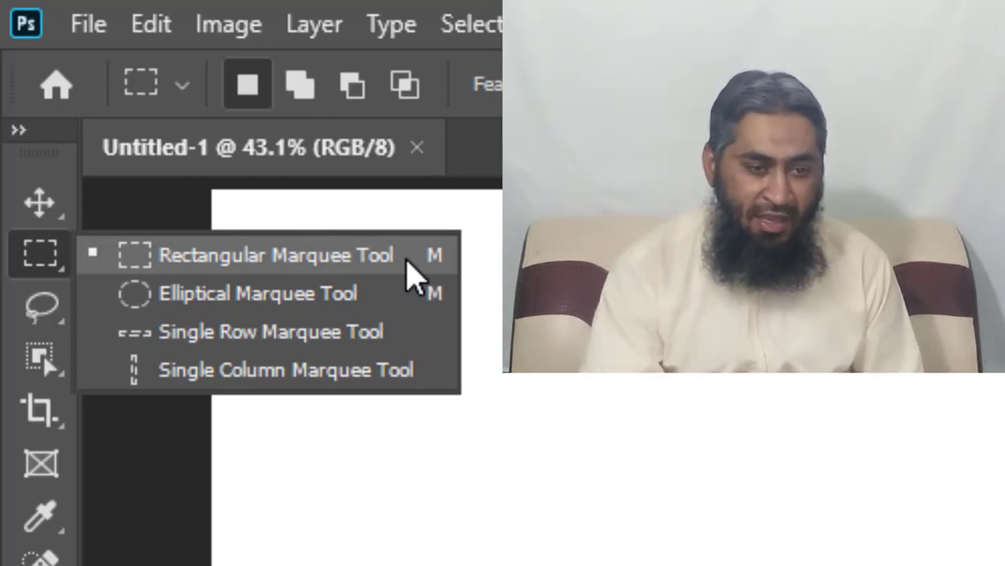
{"action": "left_click", "coordinate": [405, 254]}
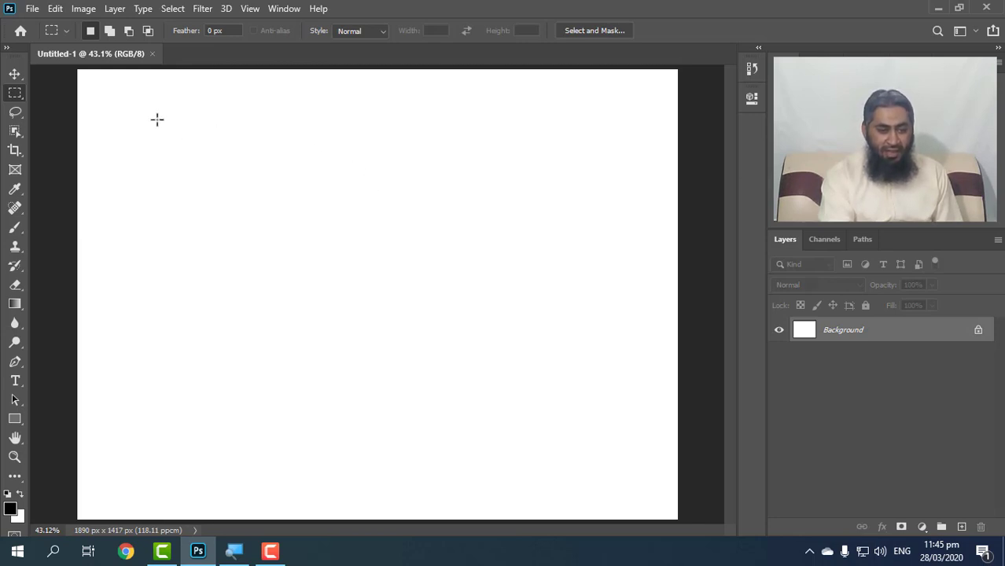
{"action": "left_click_drag", "start_coordinate": [157, 119], "coordinate": [359, 284]}
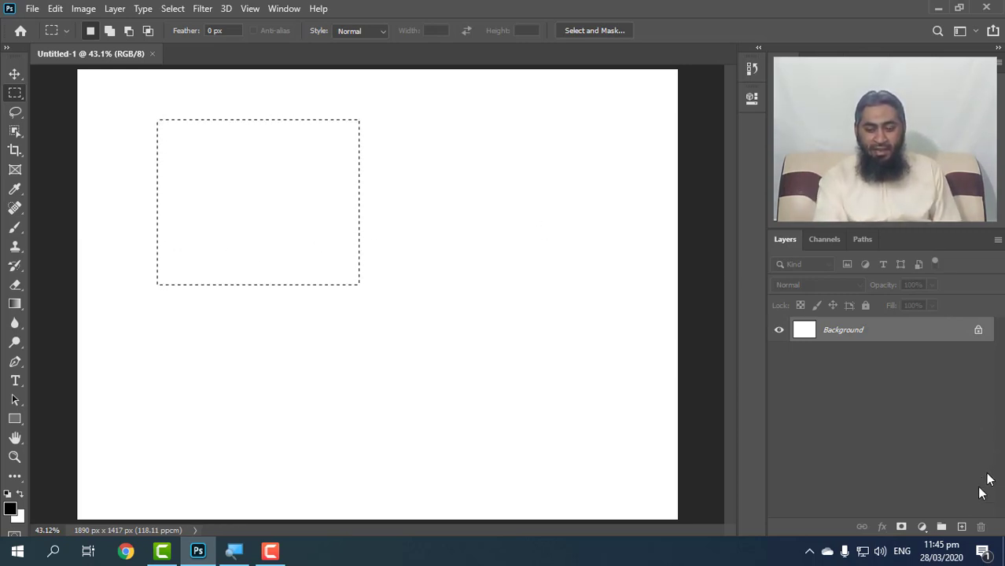
Add a new layer, set the foreground colour to red f70909 and fill the rectangular selection with it.
{"action": "left_click", "coordinate": [961, 526]}
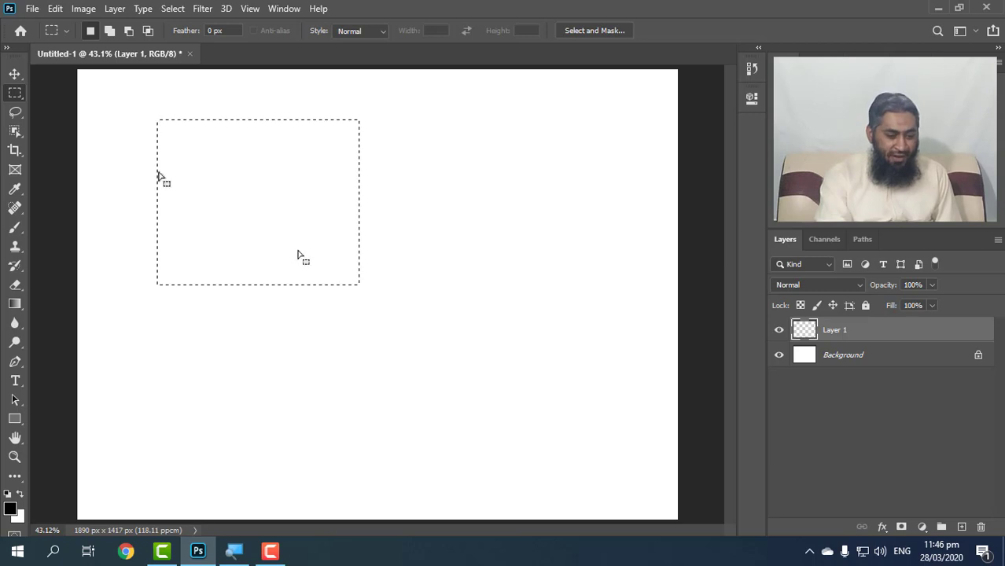
{"action": "left_click", "coordinate": [11, 509]}
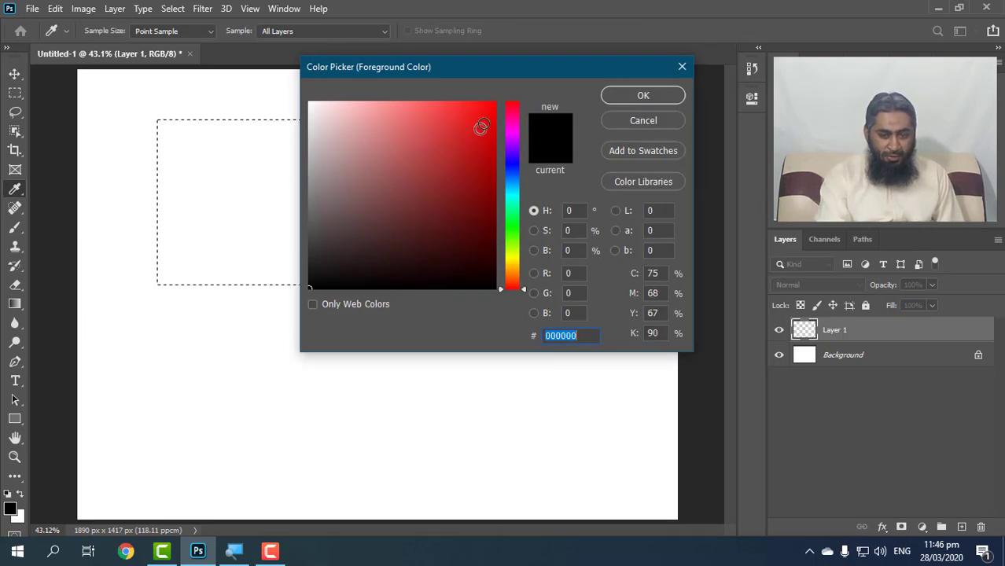
{"action": "left_click_drag", "start_coordinate": [480, 127], "coordinate": [489, 107]}
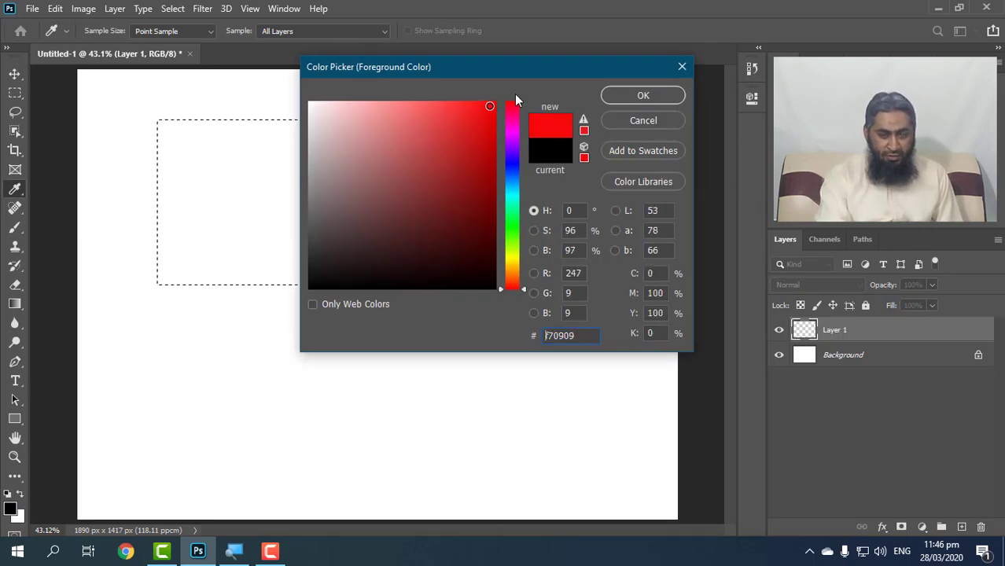
{"action": "left_click", "coordinate": [622, 95]}
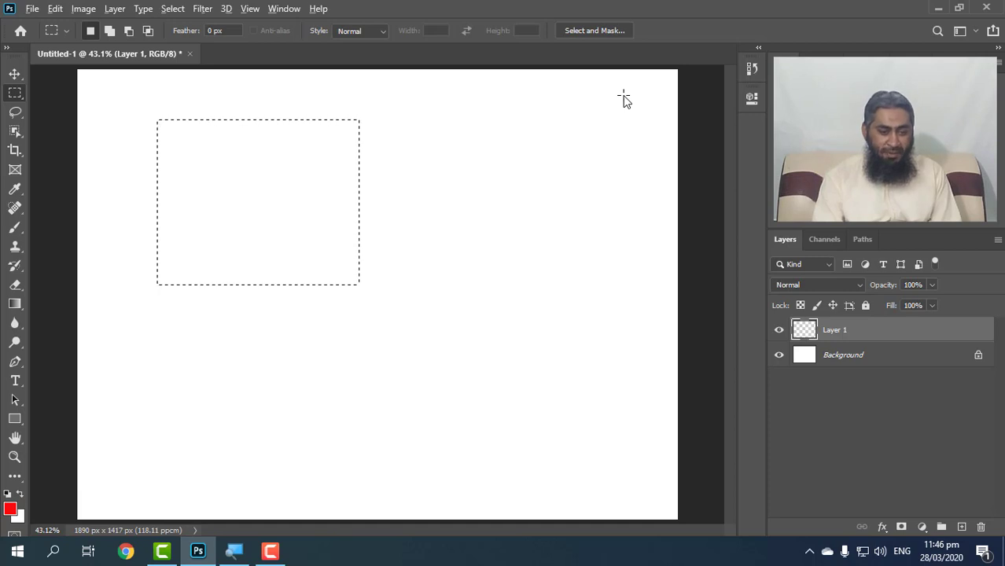
{"action": "key", "text": "alt+BackSpace"}
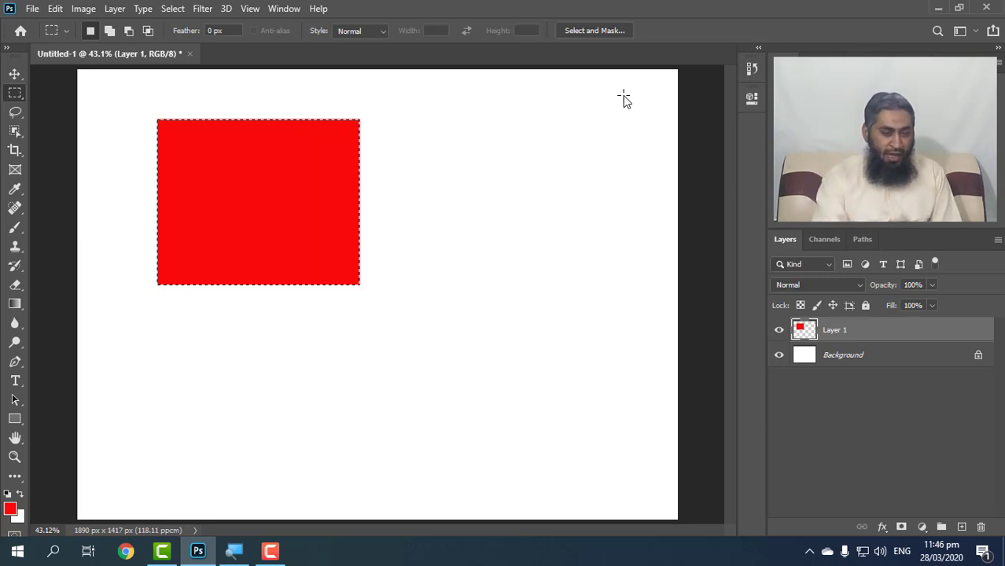
Set the background colour to bright green 5aff00 and fill the rectangular selection with it.
{"action": "left_click", "coordinate": [19, 518]}
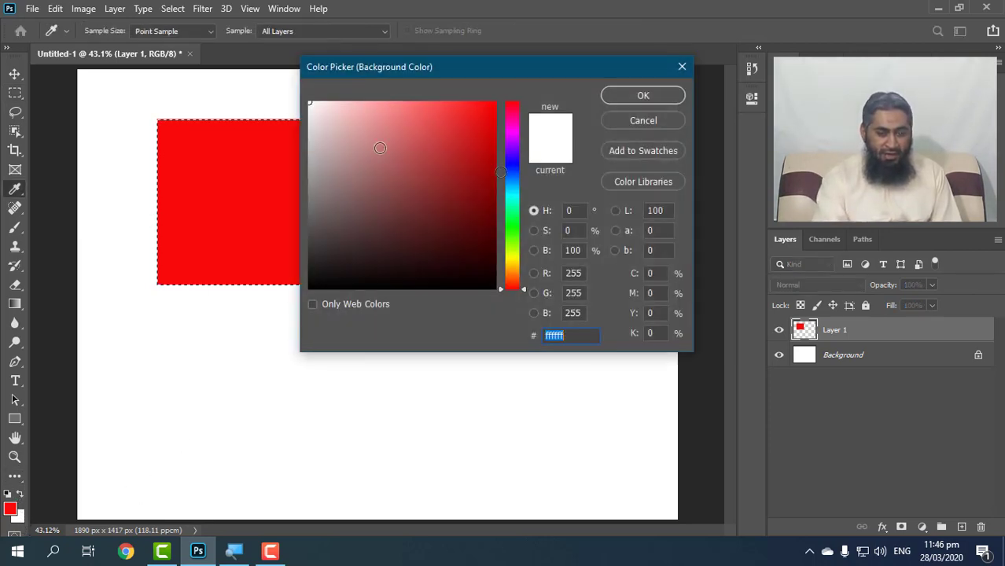
{"action": "left_click", "coordinate": [512, 238]}
{"action": "left_click", "coordinate": [495, 103]}
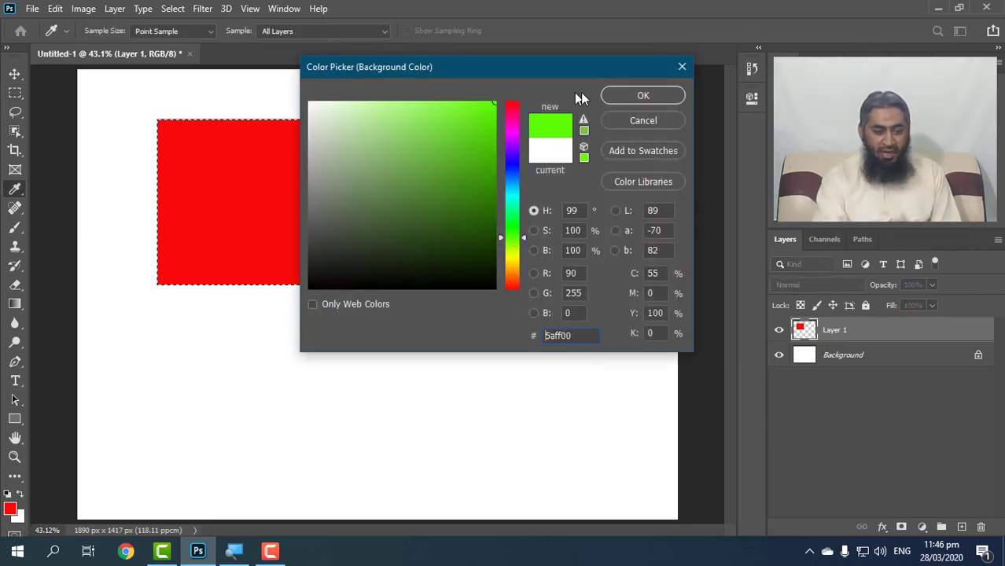
{"action": "left_click", "coordinate": [616, 95]}
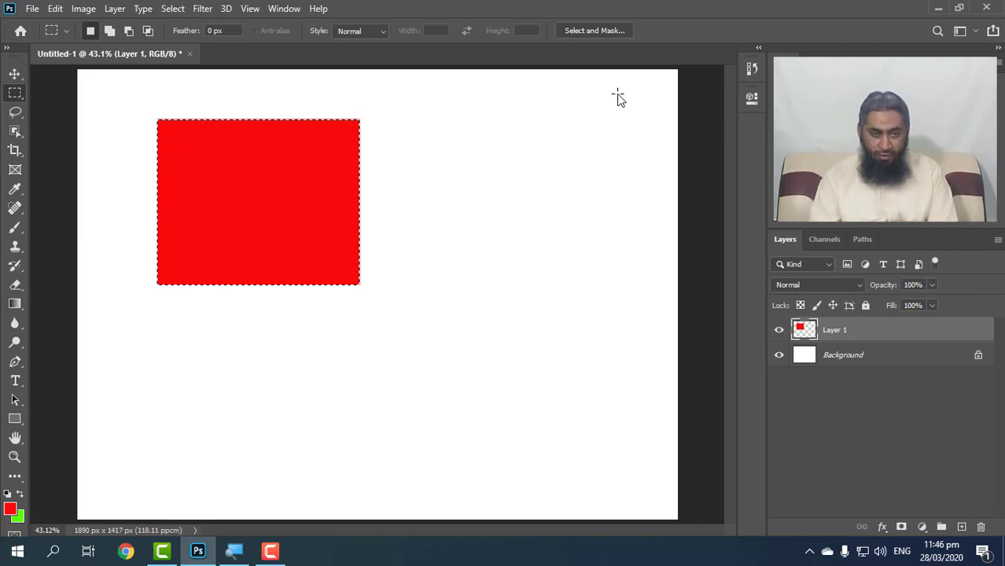
{"action": "key", "text": "ctrl+BackSpace"}
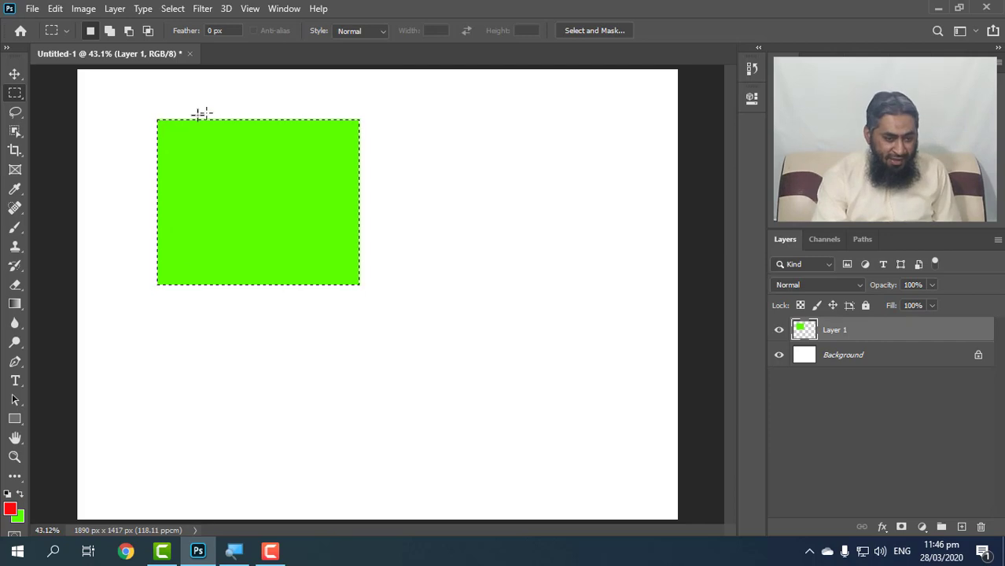
Remove the selection around the green rectangle.
{"action": "right_click", "coordinate": [255, 163]}
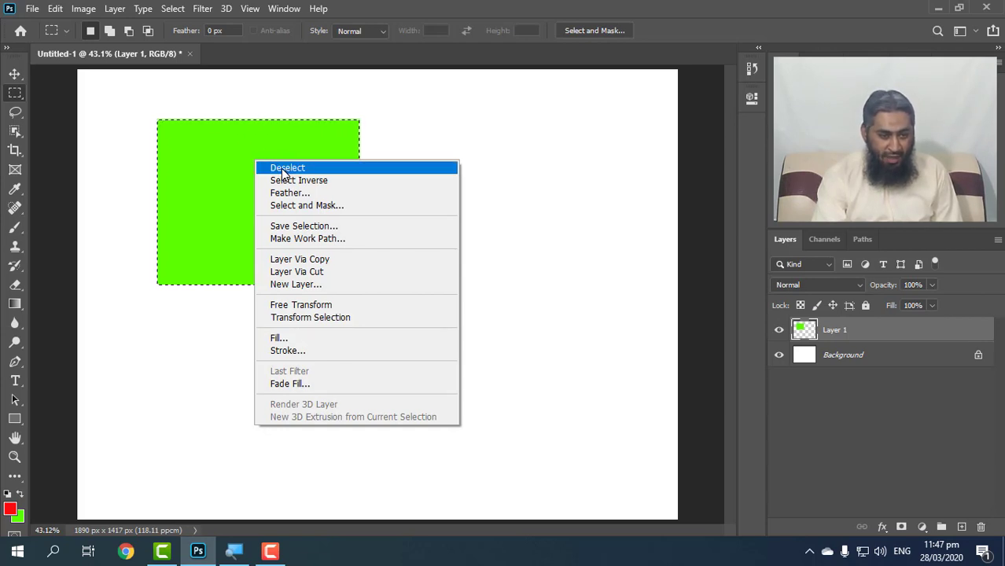
{"action": "left_click", "coordinate": [180, 17]}
{"action": "left_click", "coordinate": [174, 10]}
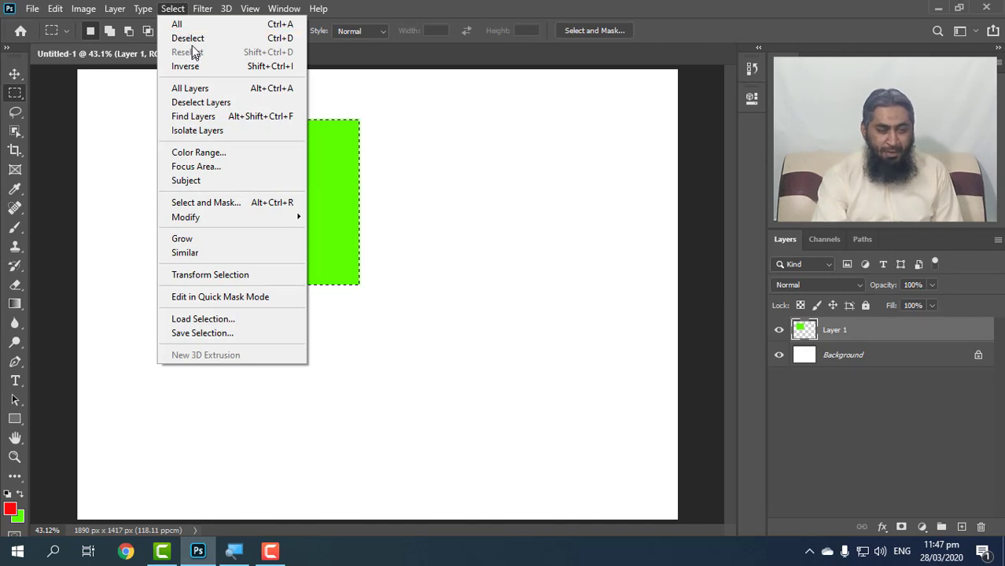
{"action": "left_click", "coordinate": [465, 3]}
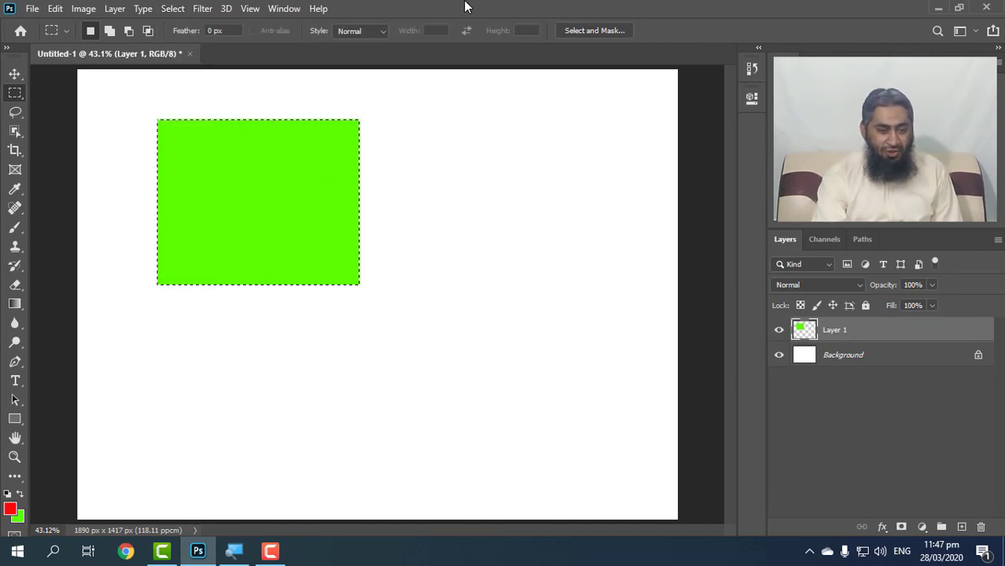
{"action": "left_click", "coordinate": [313, 163]}
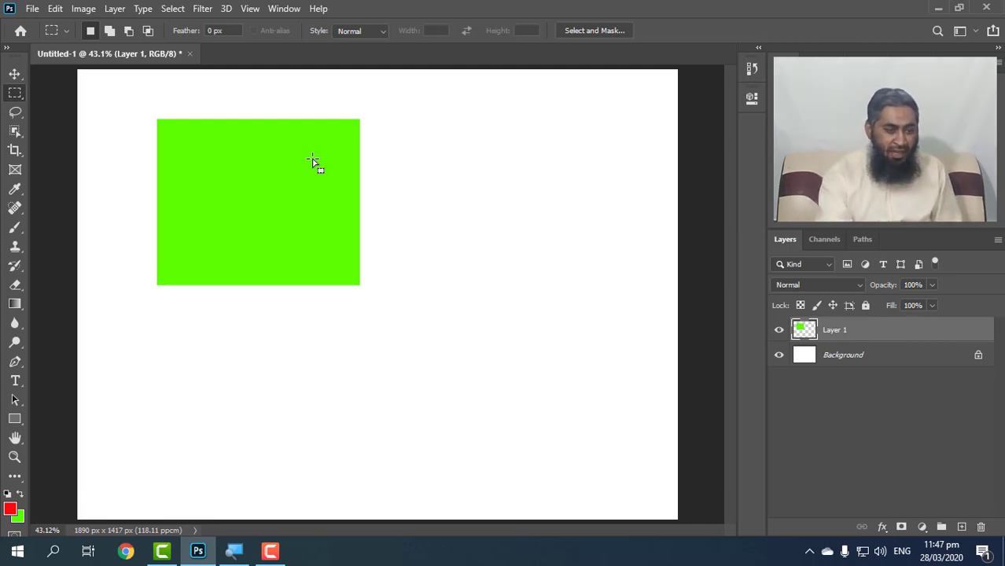
Move the green rectangle to the upper right-centre of the canvas and delete its layer.
{"action": "left_click", "coordinate": [12, 75]}
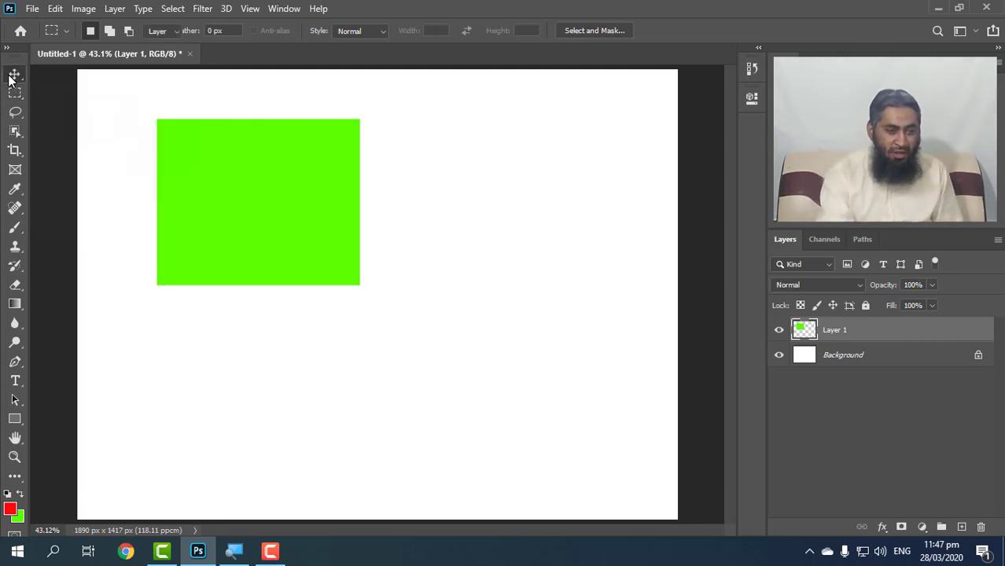
{"action": "mouse_move", "coordinate": [217, 187]}
{"action": "left_mouse_down"}
{"action": "mouse_move", "coordinate": [352, 329]}
{"action": "mouse_move", "coordinate": [393, 164]}
{"action": "mouse_move", "coordinate": [297, 334]}
{"action": "mouse_move", "coordinate": [206, 150]}
{"action": "mouse_move", "coordinate": [406, 371]}
{"action": "mouse_move", "coordinate": [203, 185]}
{"action": "left_mouse_up"}
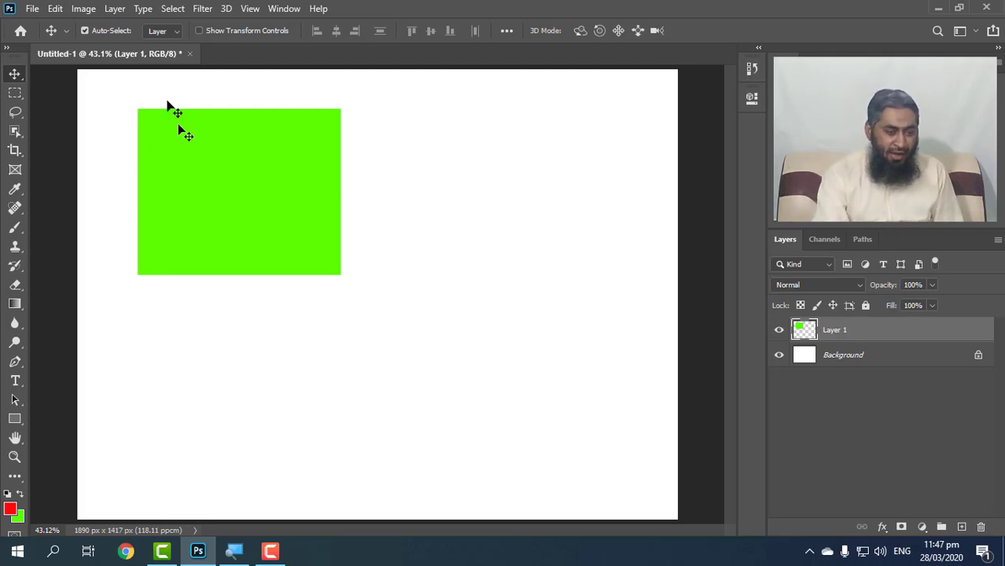
{"action": "left_click", "coordinate": [16, 96]}
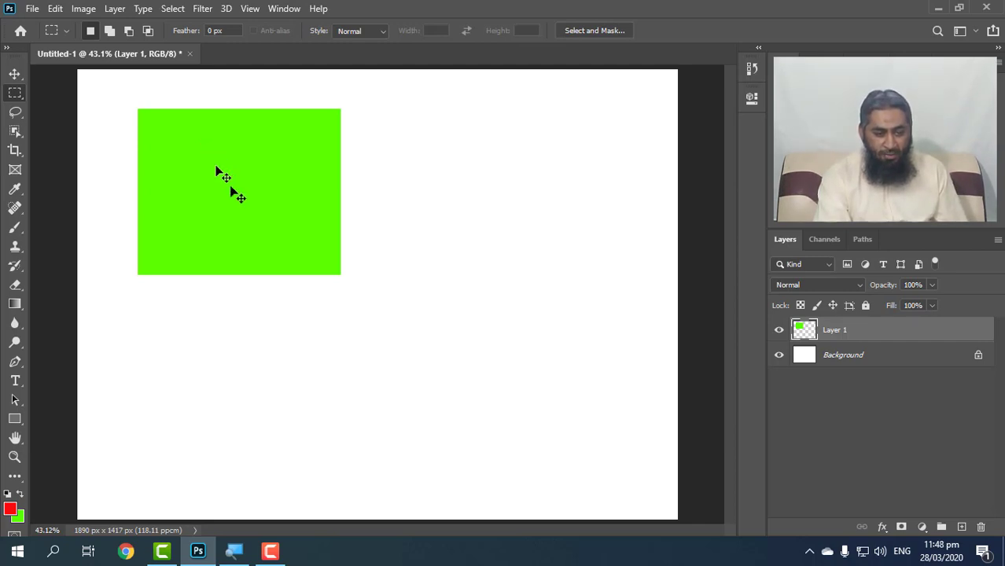
{"action": "left_click_drag", "start_coordinate": [214, 126], "coordinate": [406, 181]}
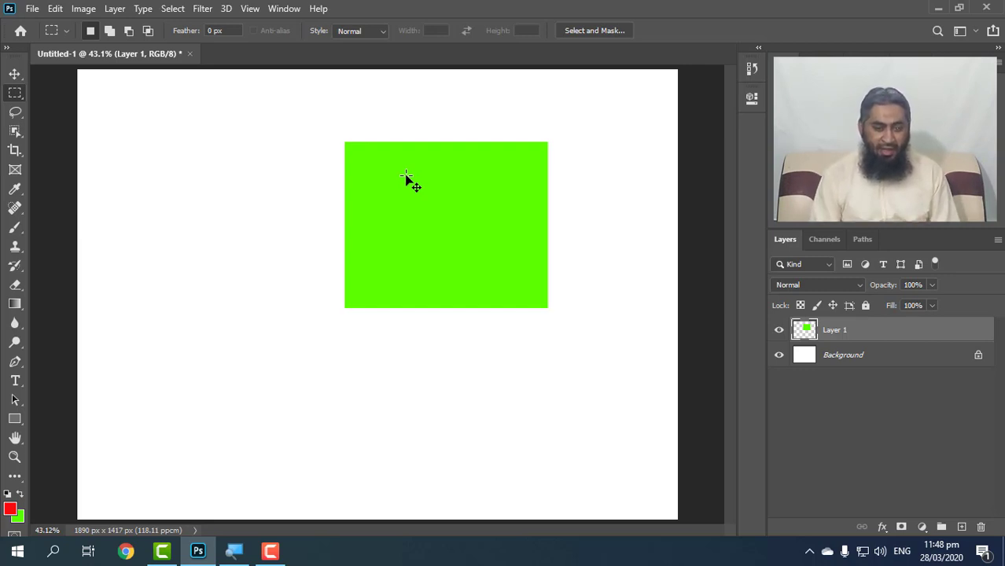
{"action": "key", "text": "Delete"}
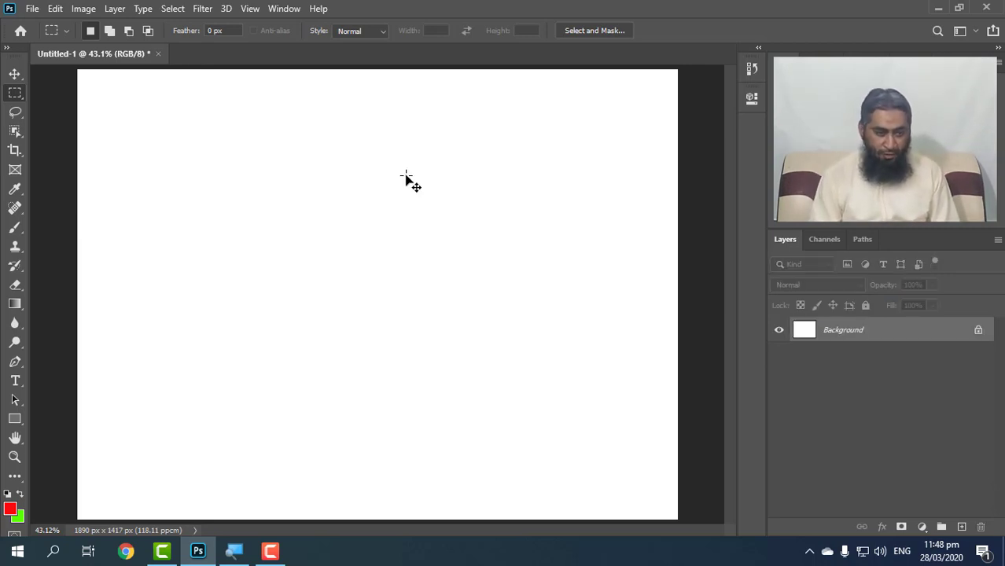
{"action": "left_click", "coordinate": [34, 9]}
{"action": "left_click", "coordinate": [47, 38]}
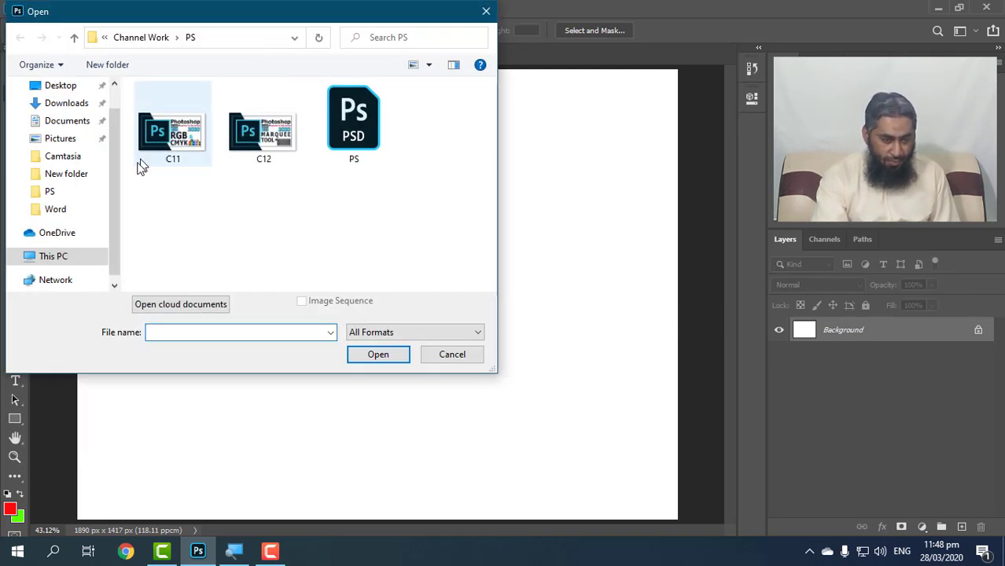
{"action": "scroll", "coordinate": [121, 206], "scroll_direction": "down", "scroll_amount": 1}
{"action": "left_click", "coordinate": [59, 240]}
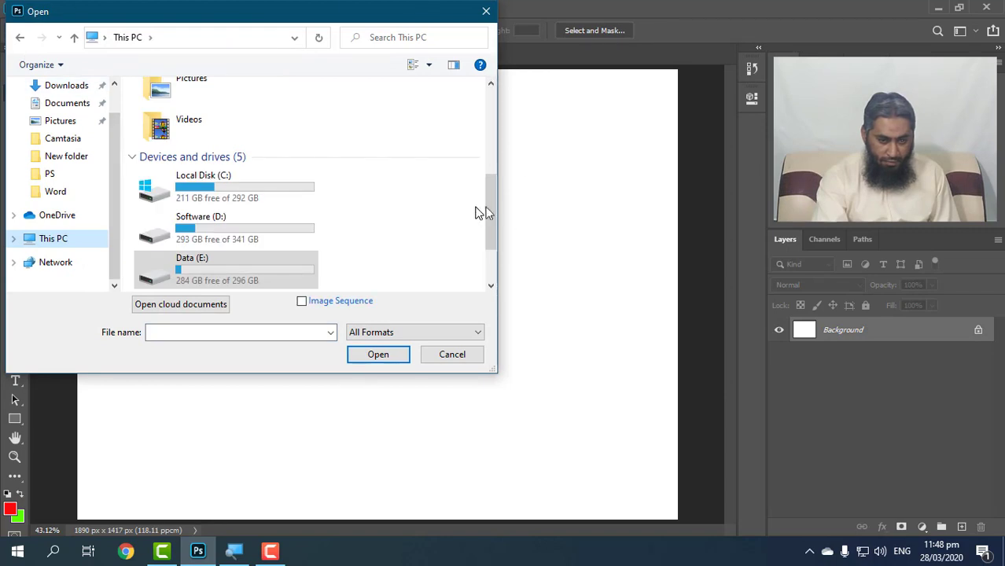
{"action": "scroll", "coordinate": [303, 218], "scroll_direction": "down", "scroll_amount": 2}
{"action": "double_click", "coordinate": [263, 200]}
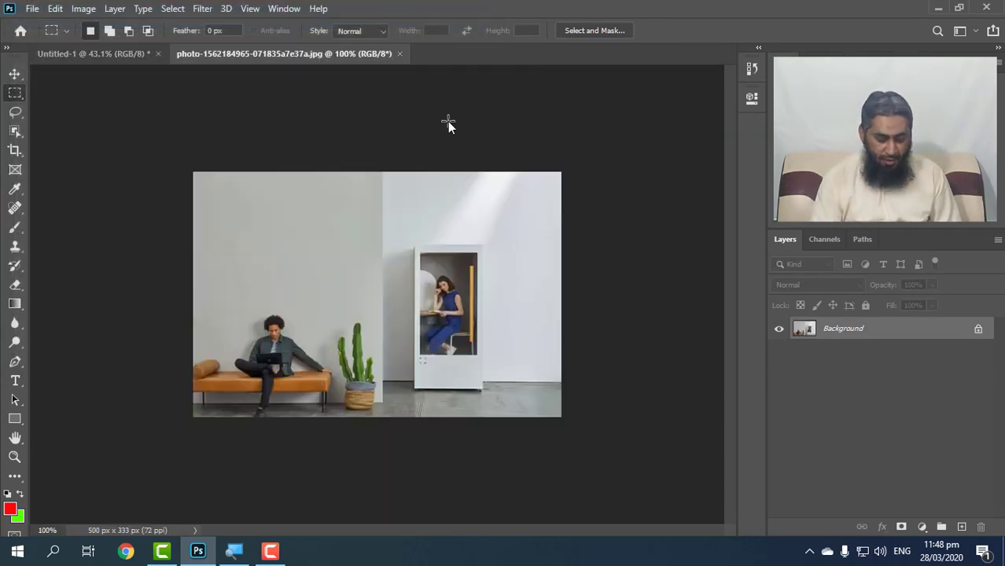
{"action": "key", "text": "ctrl+0"}
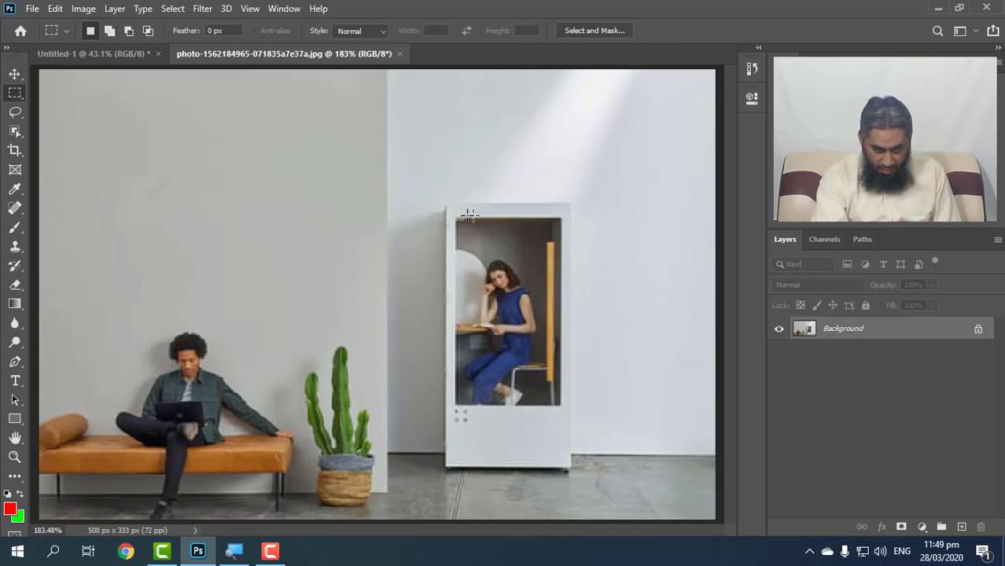
{"action": "left_click_drag", "start_coordinate": [454, 217], "coordinate": [561, 405]}
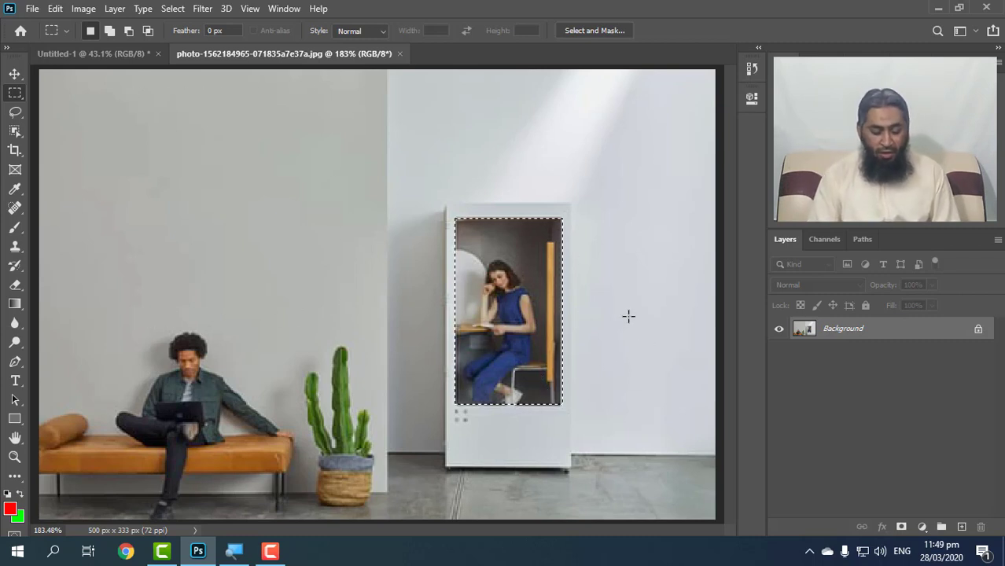
{"action": "key", "text": "ctrl+j"}
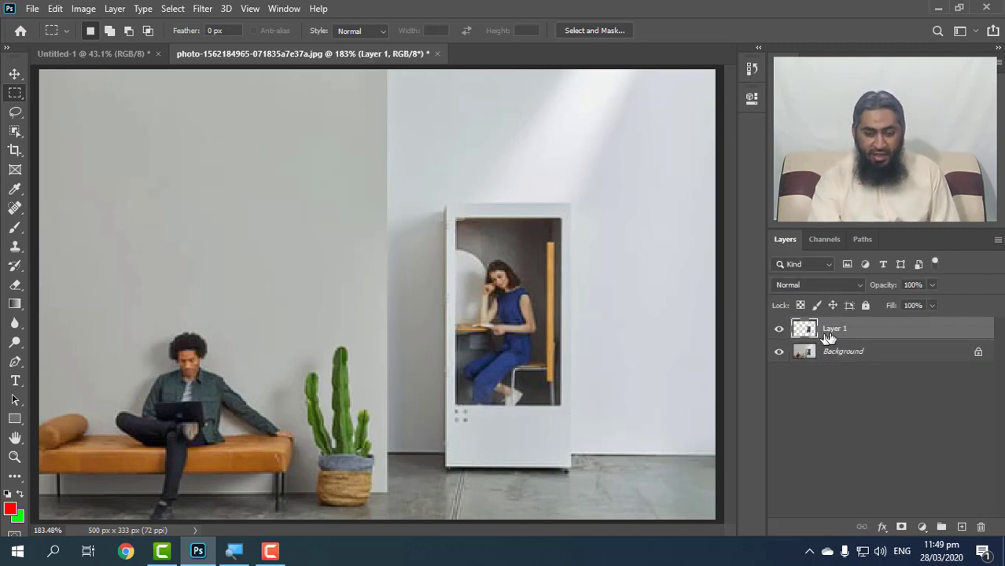
{"action": "key", "text": "Delete"}
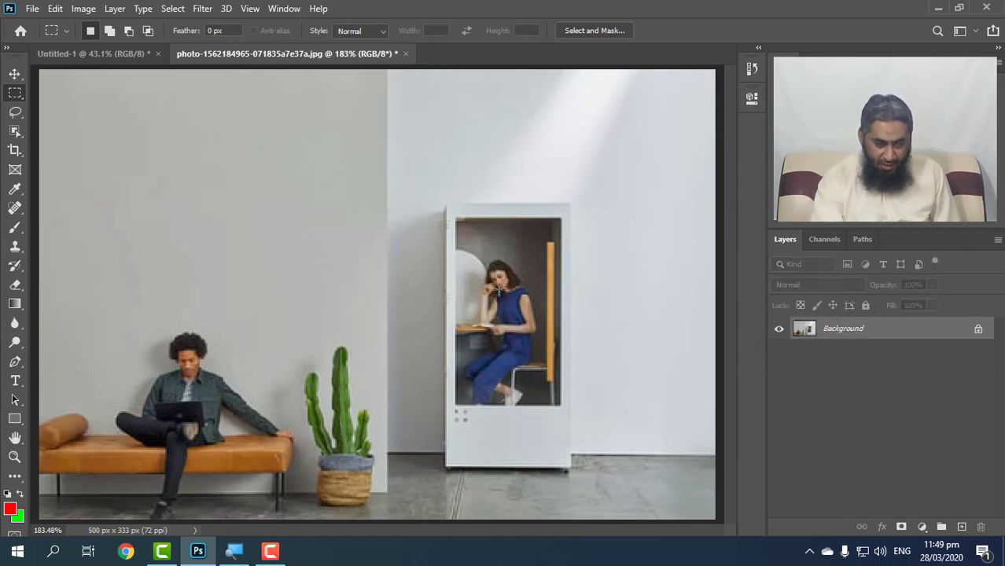
Copy the booth's glass window with the seated woman onto a new layer and move it onto the wall above the man.
{"action": "left_click_drag", "start_coordinate": [457, 219], "coordinate": [561, 408]}
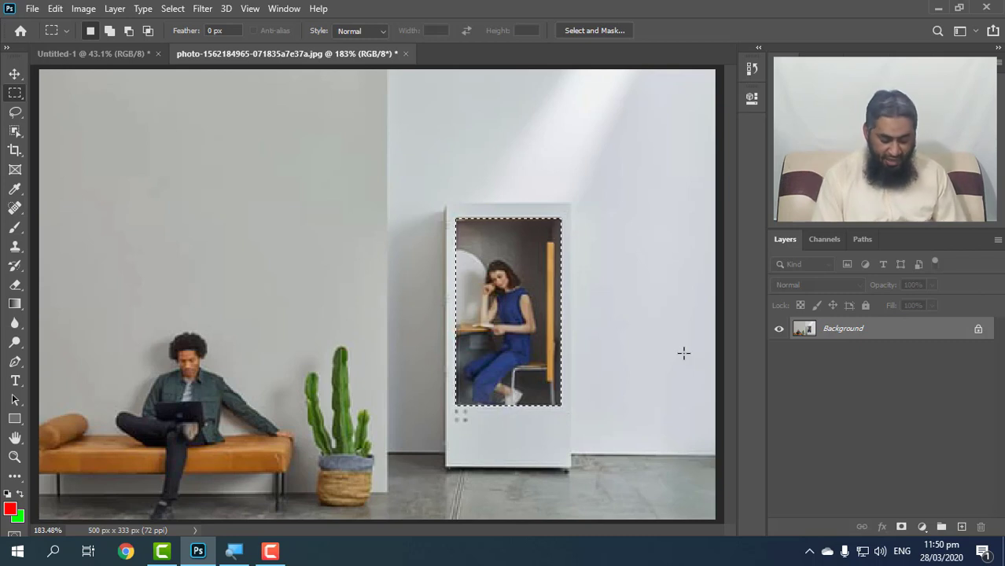
{"action": "key", "text": "ctrl+j"}
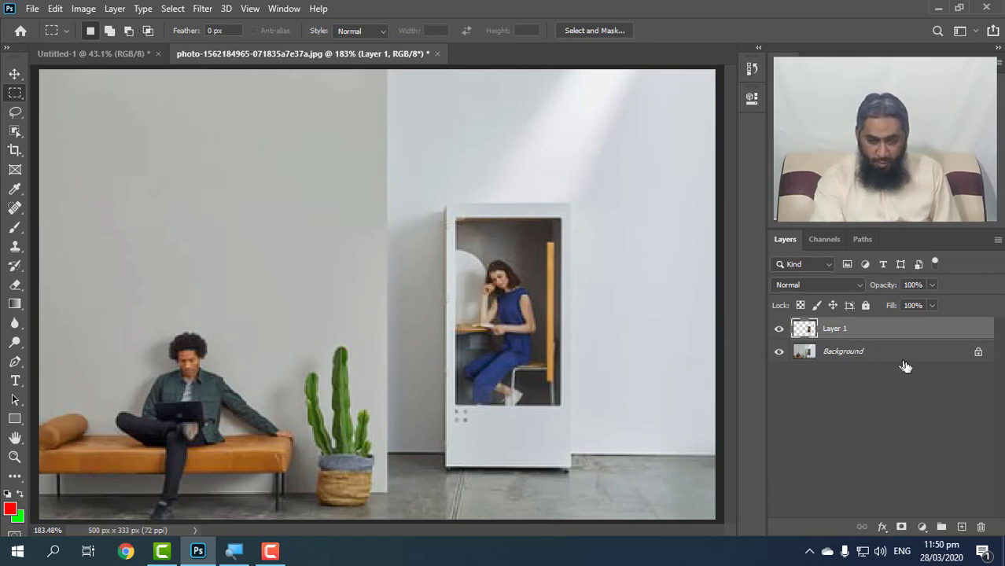
{"action": "left_click_drag", "start_coordinate": [495, 316], "coordinate": [180, 200]}
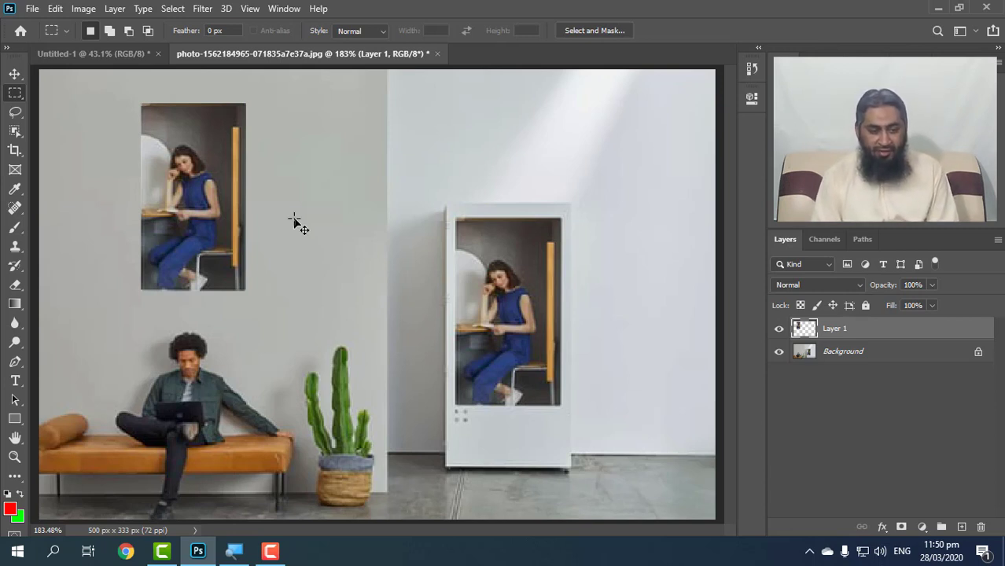
Enlarge the copied glass window to about 115% of its size and close the photo without saving it.
{"action": "key", "text": "ctrl+t"}
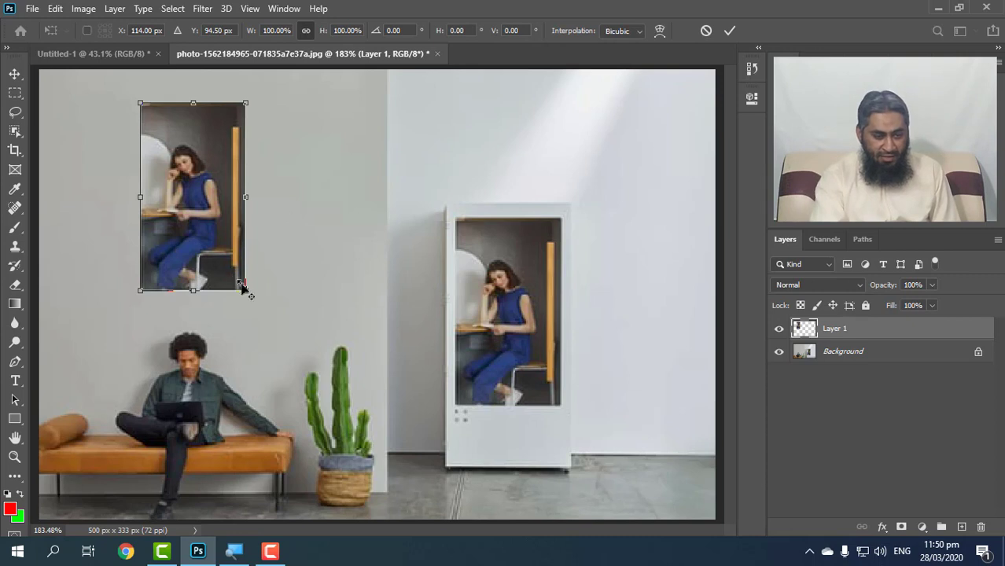
{"action": "mouse_move", "coordinate": [249, 295]}
{"action": "left_mouse_down"}
{"action": "mouse_move", "coordinate": [269, 322]}
{"action": "mouse_move", "coordinate": [251, 300]}
{"action": "left_mouse_up"}
{"action": "left_click_drag", "start_coordinate": [223, 156], "coordinate": [223, 170]}
{"action": "mouse_move", "coordinate": [249, 207]}
{"action": "left_mouse_down"}
{"action": "mouse_move", "coordinate": [265, 178]}
{"action": "mouse_move", "coordinate": [263, 209]}
{"action": "left_mouse_up"}
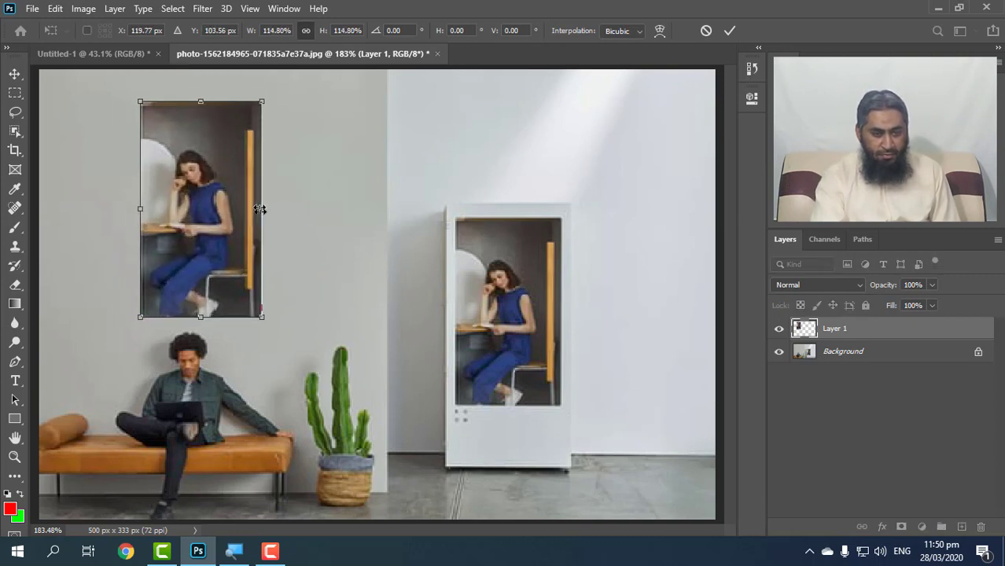
{"action": "left_click", "coordinate": [305, 32]}
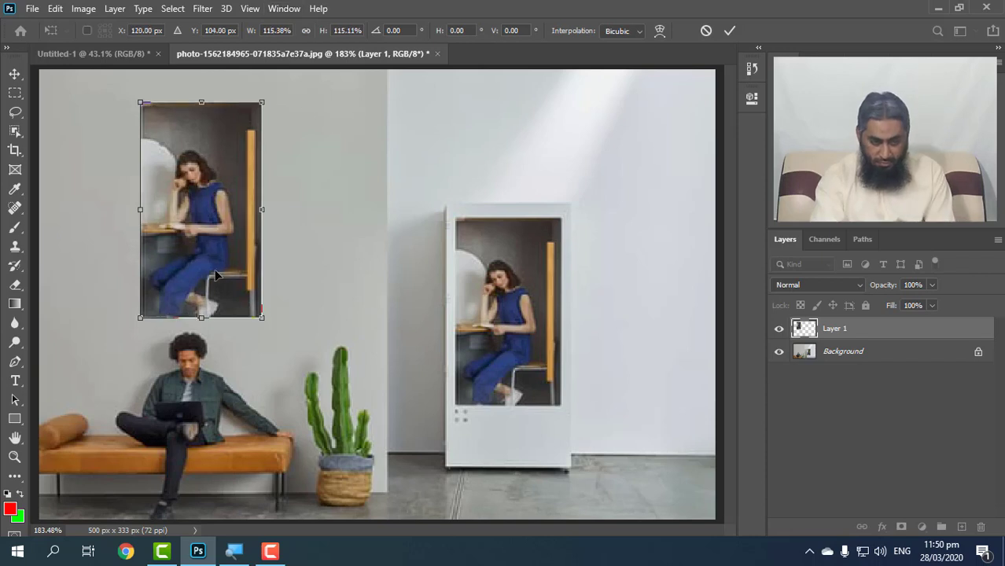
{"action": "key", "text": "Return"}
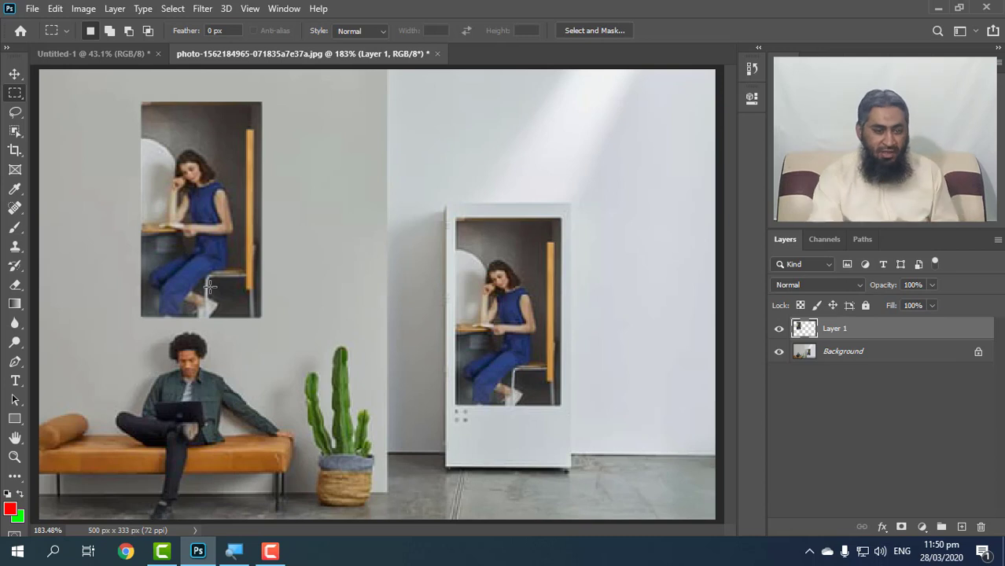
{"action": "left_click", "coordinate": [438, 54]}
{"action": "left_click", "coordinate": [497, 225]}
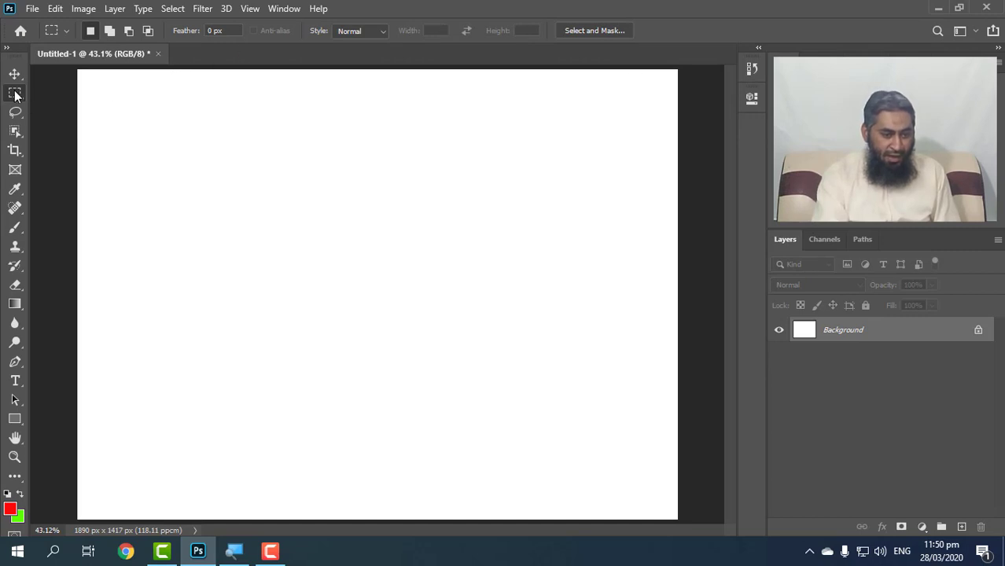
Draw several rectangular selections one by one around the canvas in New selection mode, each replacing the one before.
{"action": "left_click_drag", "start_coordinate": [101, 117], "coordinate": [279, 259]}
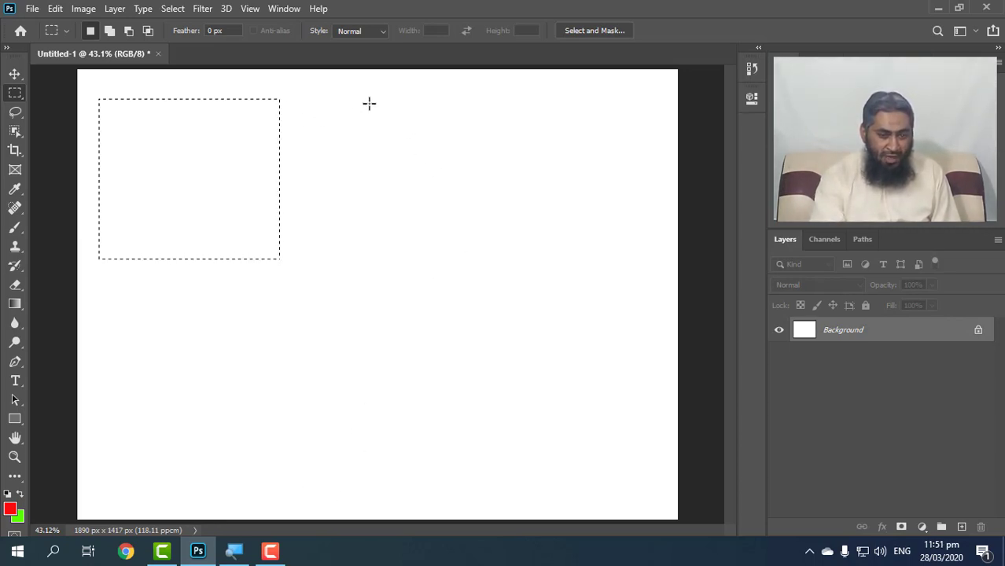
{"action": "left_click_drag", "start_coordinate": [368, 102], "coordinate": [554, 264]}
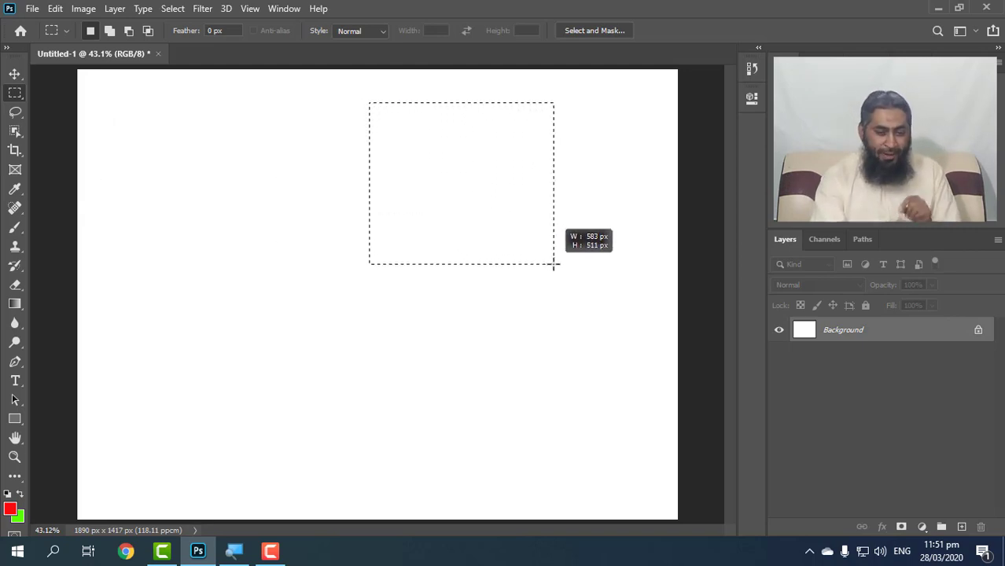
{"action": "left_click_drag", "start_coordinate": [553, 264], "coordinate": [553, 264]}
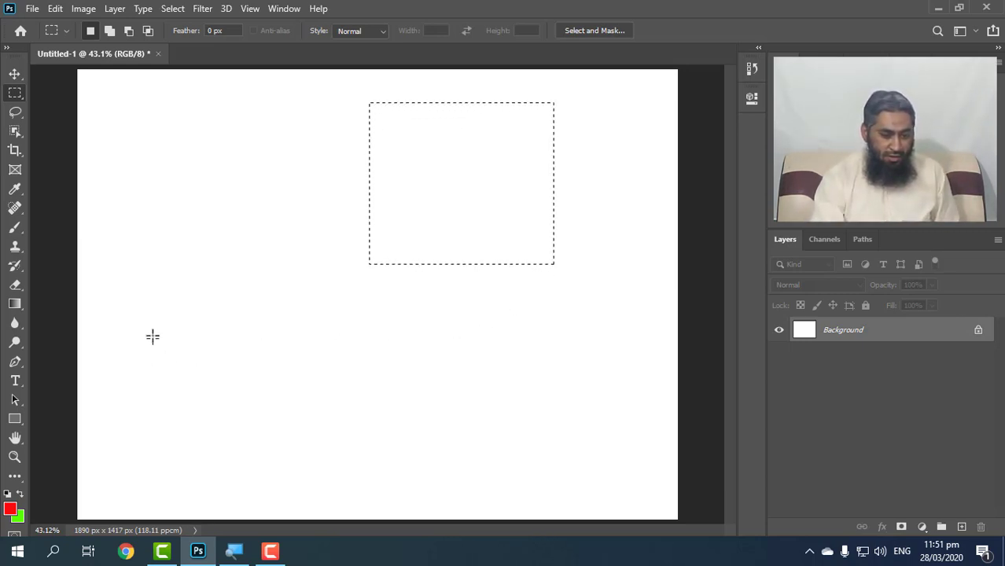
{"action": "left_click_drag", "start_coordinate": [135, 314], "coordinate": [328, 469]}
{"action": "left_click_drag", "start_coordinate": [121, 103], "coordinate": [328, 267]}
{"action": "left_click", "coordinate": [123, 97]}
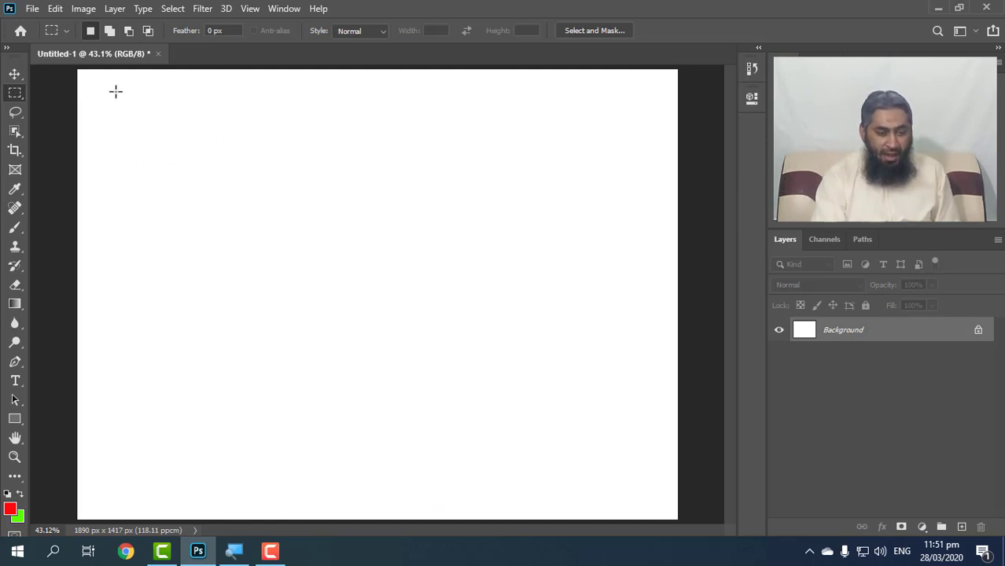
{"action": "left_click_drag", "start_coordinate": [126, 104], "coordinate": [307, 265]}
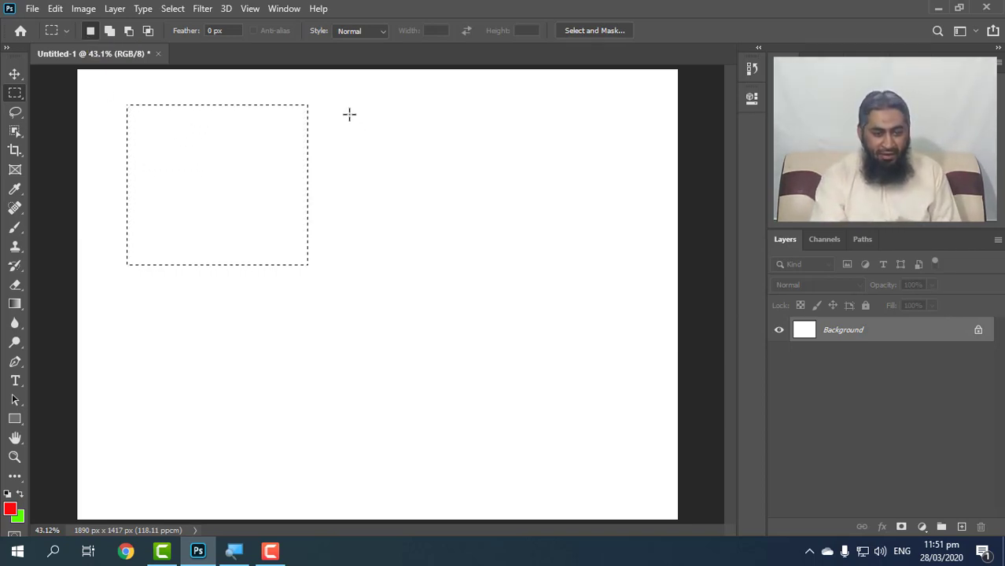
{"action": "left_click_drag", "start_coordinate": [348, 107], "coordinate": [554, 257]}
{"action": "left_click_drag", "start_coordinate": [500, 302], "coordinate": [238, 430]}
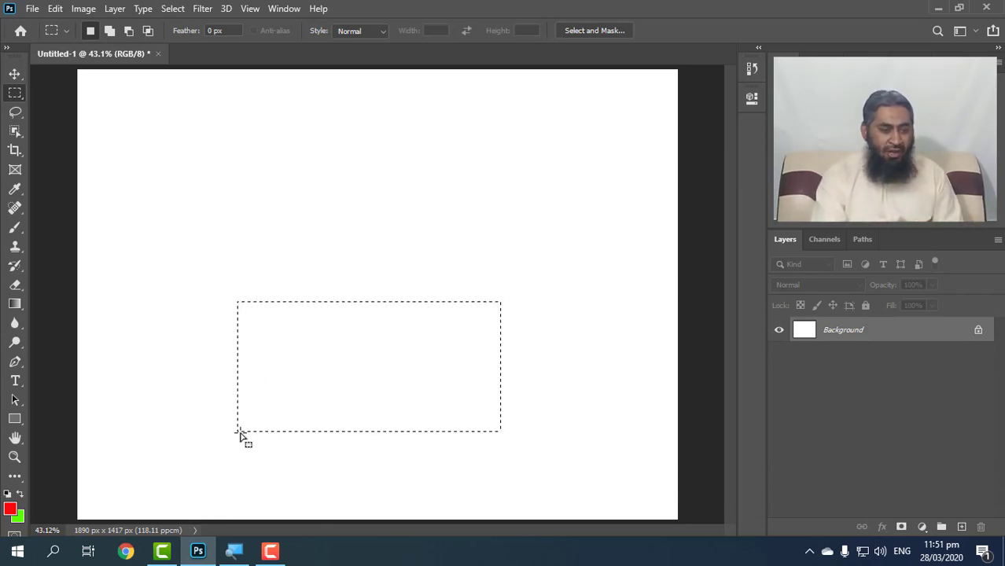
Draw a rectangular selection at the upper left, and add a second one beside it and a wide stepped area below.
{"action": "left_click_drag", "start_coordinate": [131, 100], "coordinate": [280, 230]}
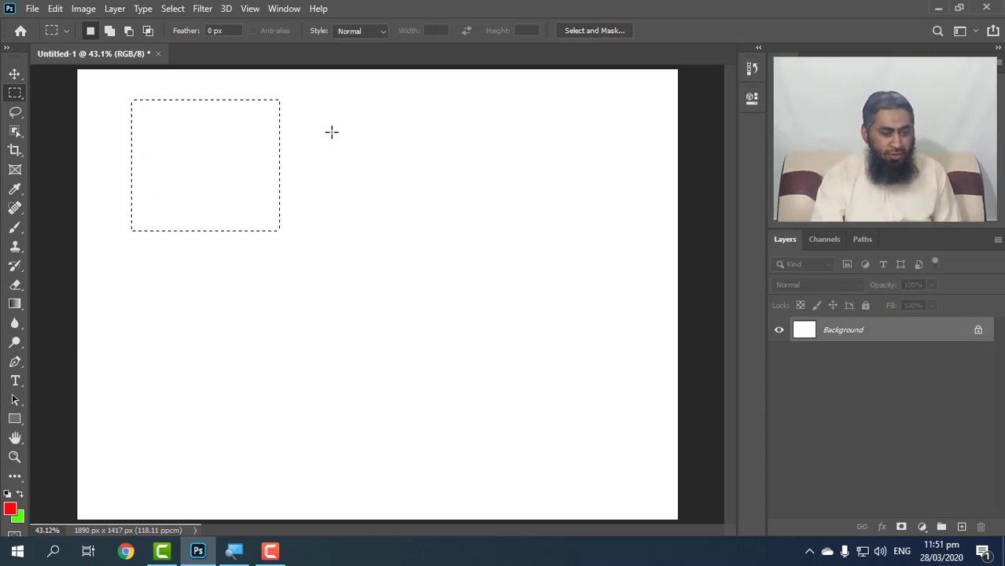
{"action": "left_click", "coordinate": [111, 33]}
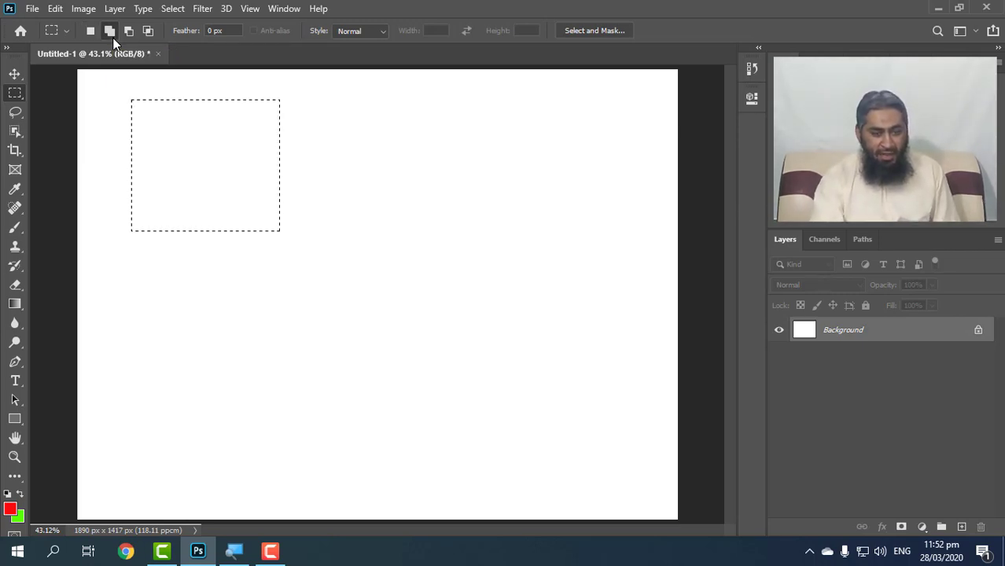
{"action": "left_click_drag", "start_coordinate": [314, 103], "coordinate": [496, 231]}
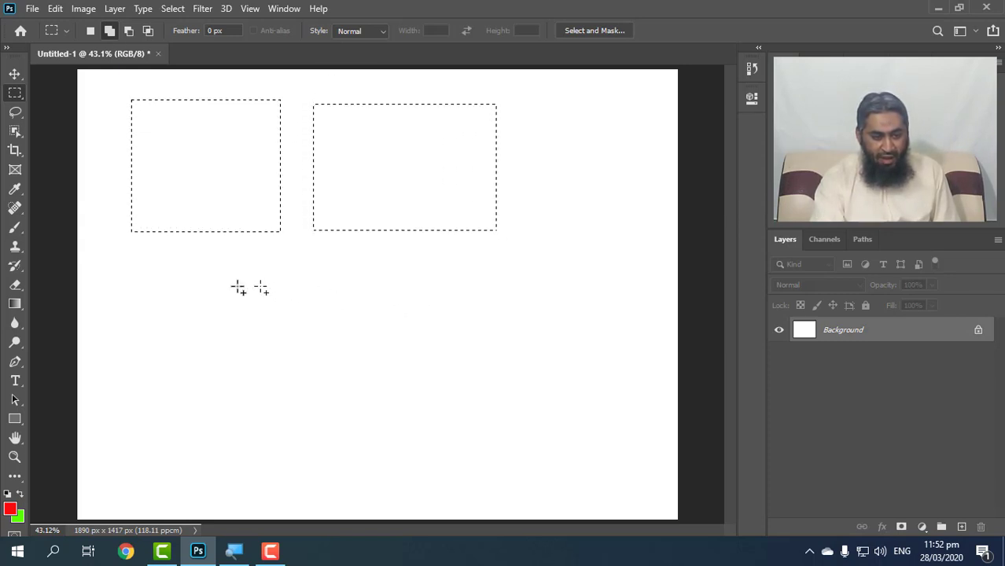
{"action": "left_click_drag", "start_coordinate": [138, 269], "coordinate": [130, 482]}
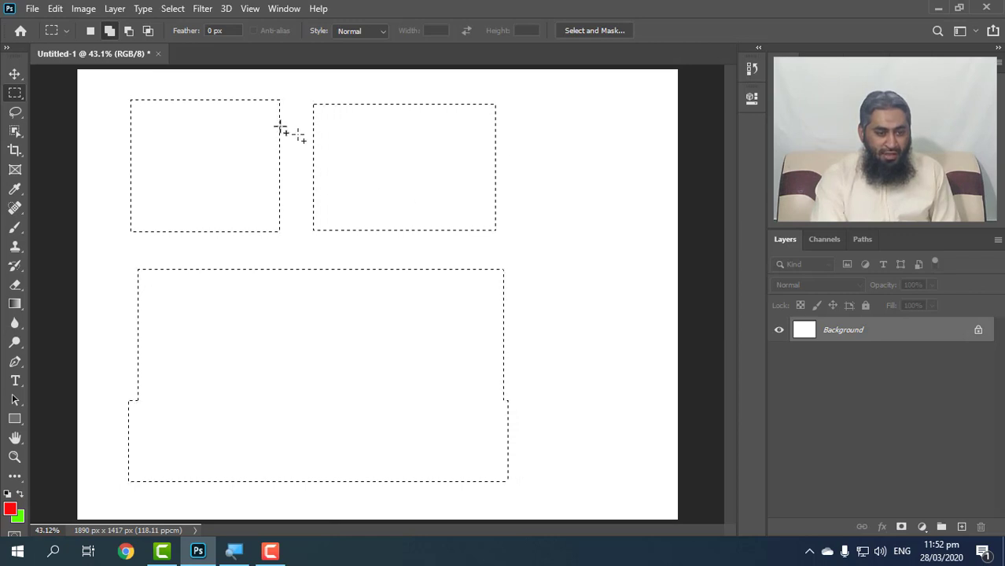
Subtract the wide lower area from the selection, and trim the right side and bottom edge off the upper-right rectangle.
{"action": "left_click", "coordinate": [126, 34]}
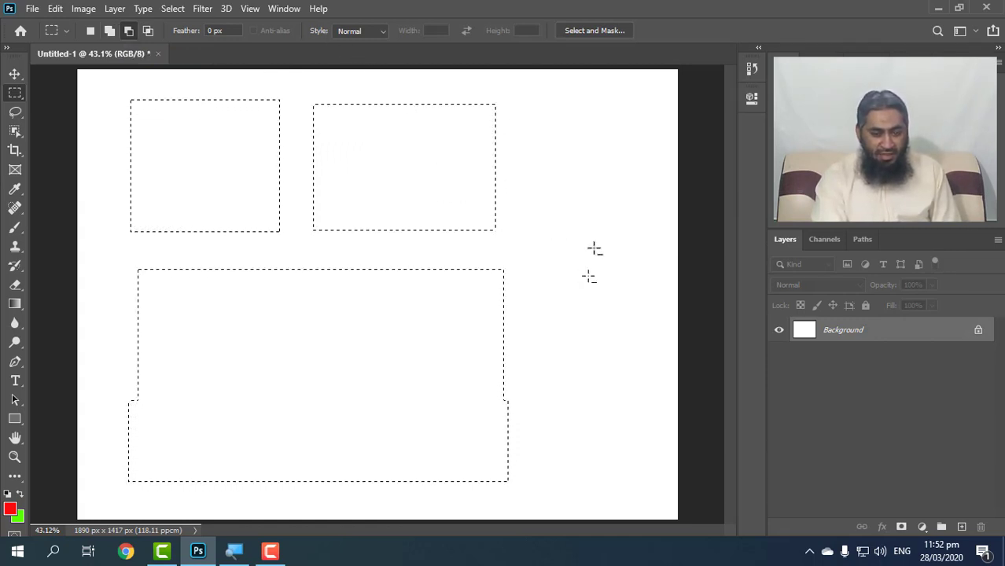
{"action": "left_click_drag", "start_coordinate": [595, 241], "coordinate": [96, 517]}
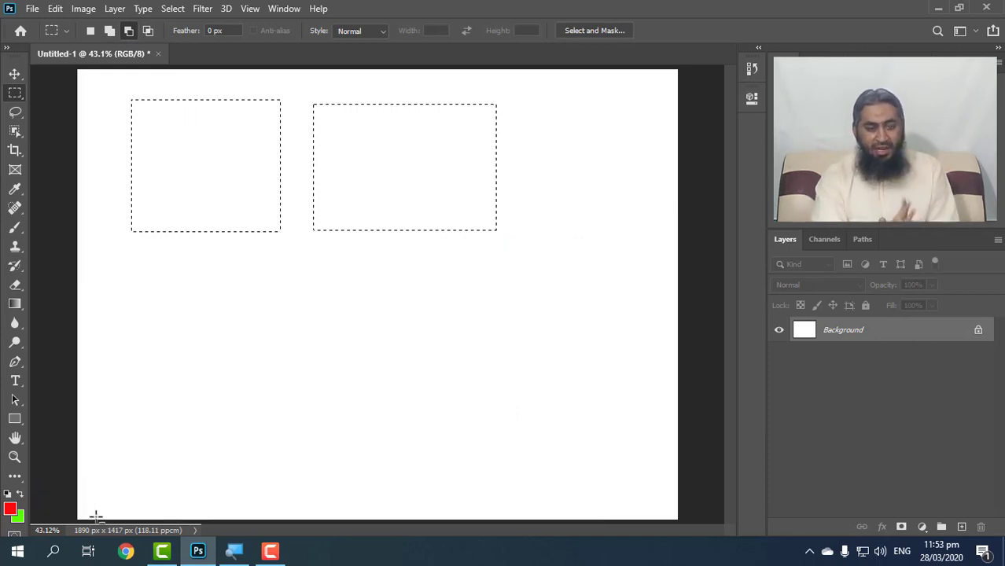
{"action": "left_click_drag", "start_coordinate": [524, 82], "coordinate": [475, 123]}
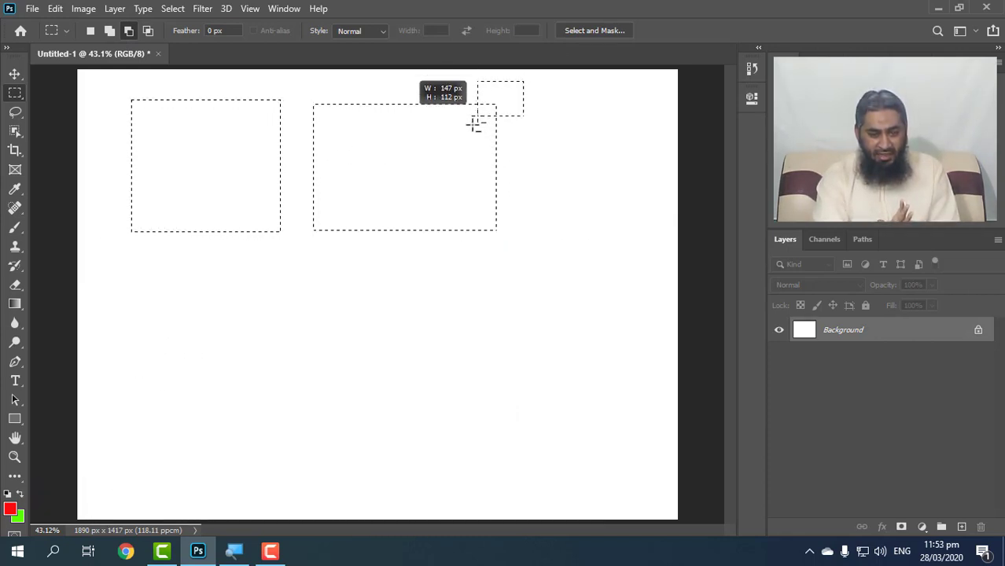
{"action": "left_click_drag", "start_coordinate": [422, 264], "coordinate": [421, 263]}
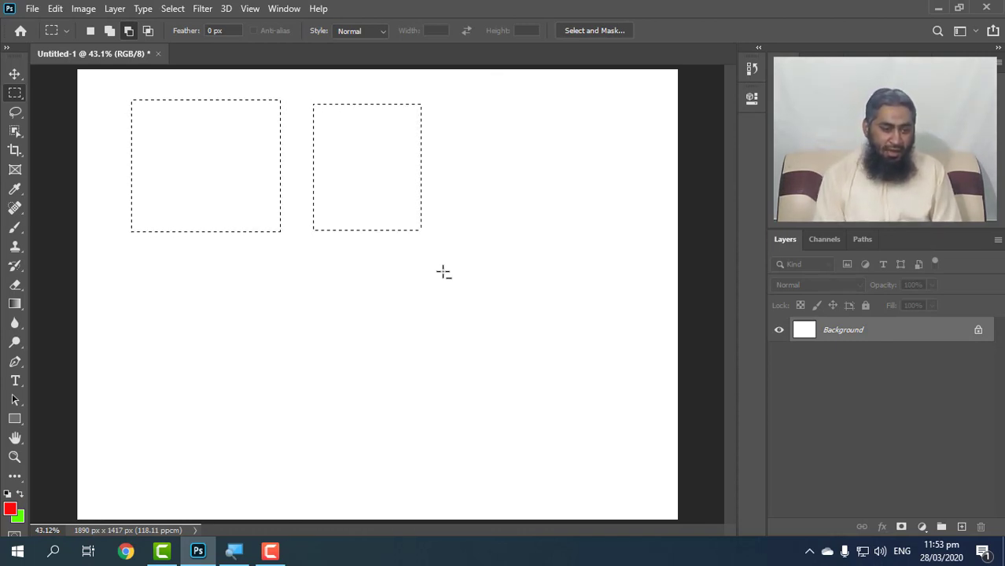
{"action": "left_click", "coordinate": [132, 35]}
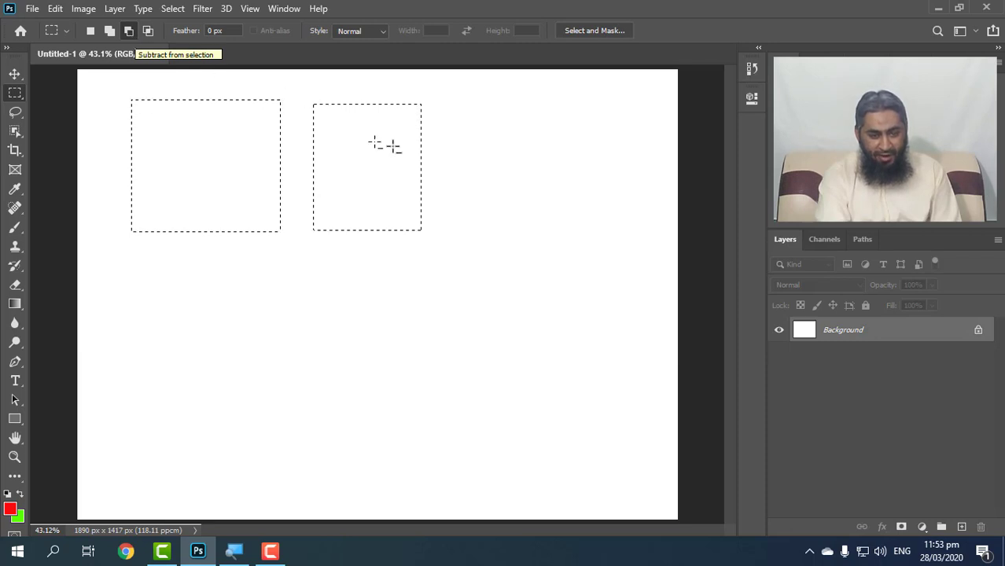
{"action": "left_click_drag", "start_coordinate": [521, 216], "coordinate": [299, 258]}
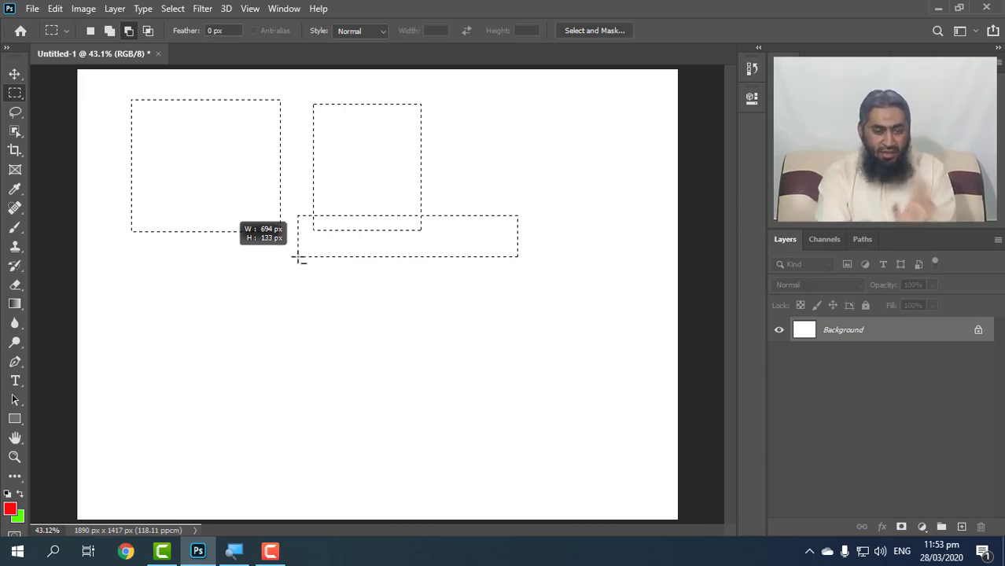
{"action": "left_click_drag", "start_coordinate": [298, 258], "coordinate": [299, 257]}
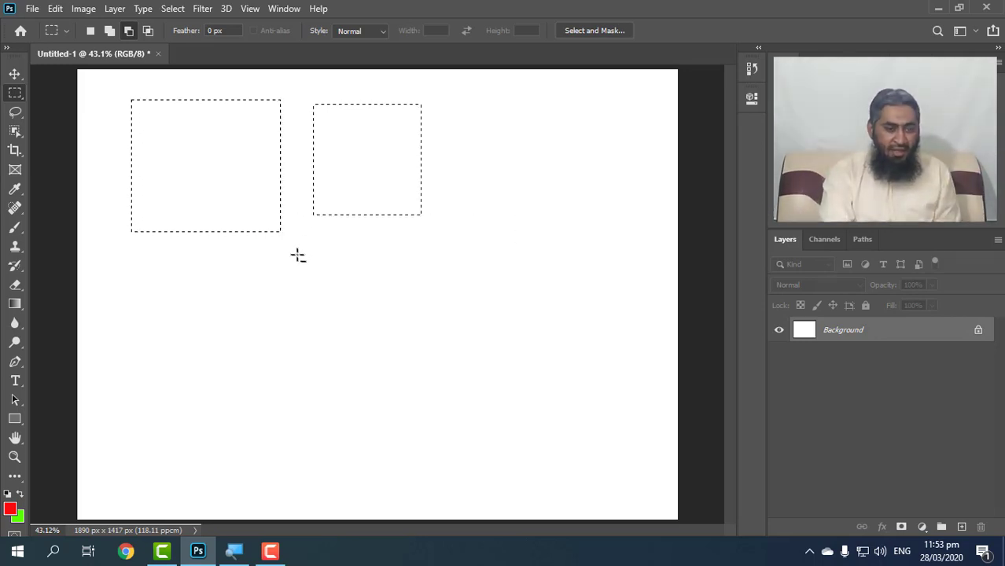
Intersect the selection with a rectangle about 624 × 254 px drawn across the second rectangle, and deselect the result.
{"action": "left_click", "coordinate": [148, 36]}
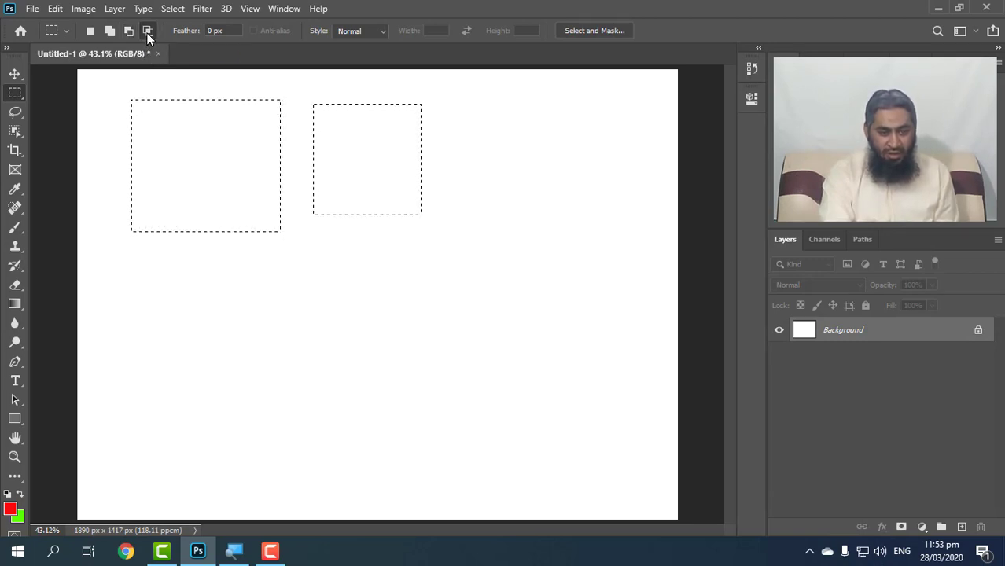
{"action": "left_click_drag", "start_coordinate": [492, 121], "coordinate": [299, 202]}
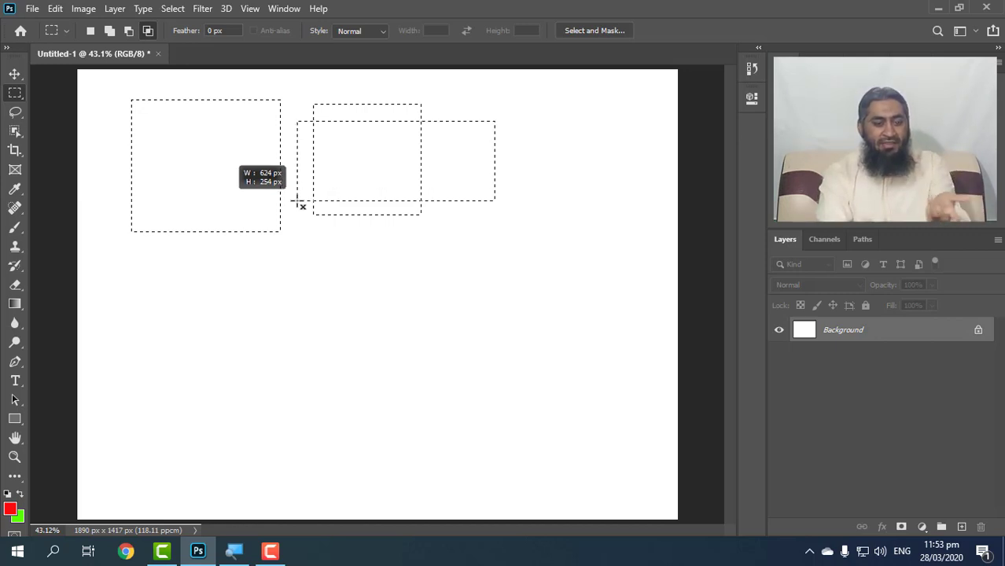
{"action": "left_click_drag", "start_coordinate": [299, 202], "coordinate": [298, 202]}
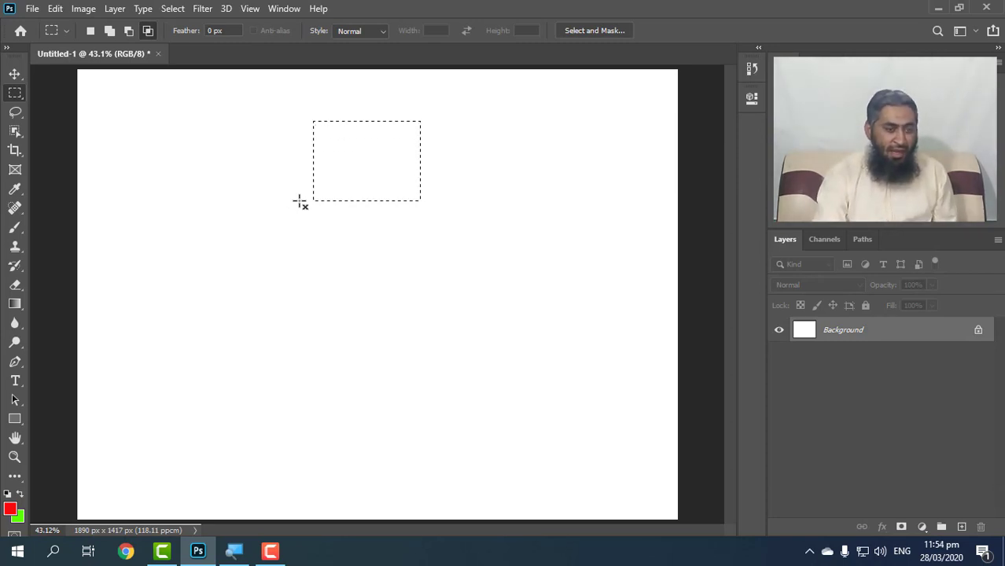
{"action": "left_click", "coordinate": [148, 216]}
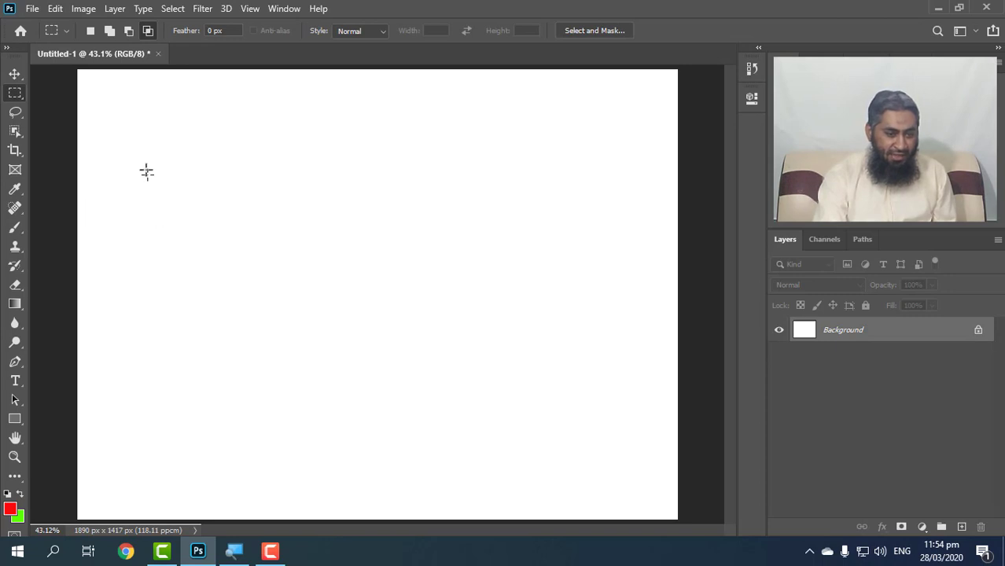
Draw a new rectangular selection near the canvas's upper-left corner and add an overlapping rectangle at its lower-right corner.
{"action": "left_click", "coordinate": [91, 32]}
{"action": "left_click_drag", "start_coordinate": [240, 206], "coordinate": [256, 224]}
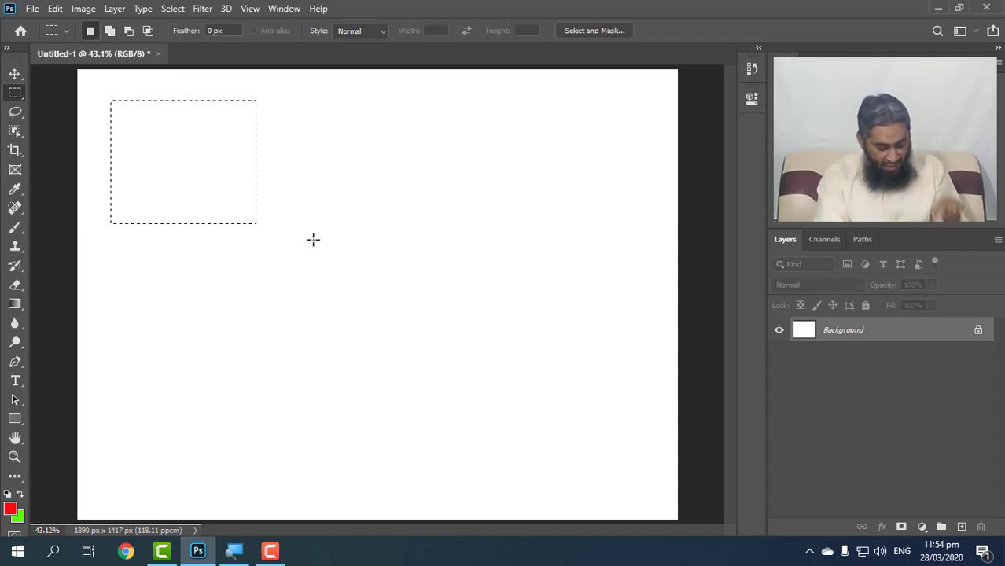
{"action": "key", "text": "shift"}
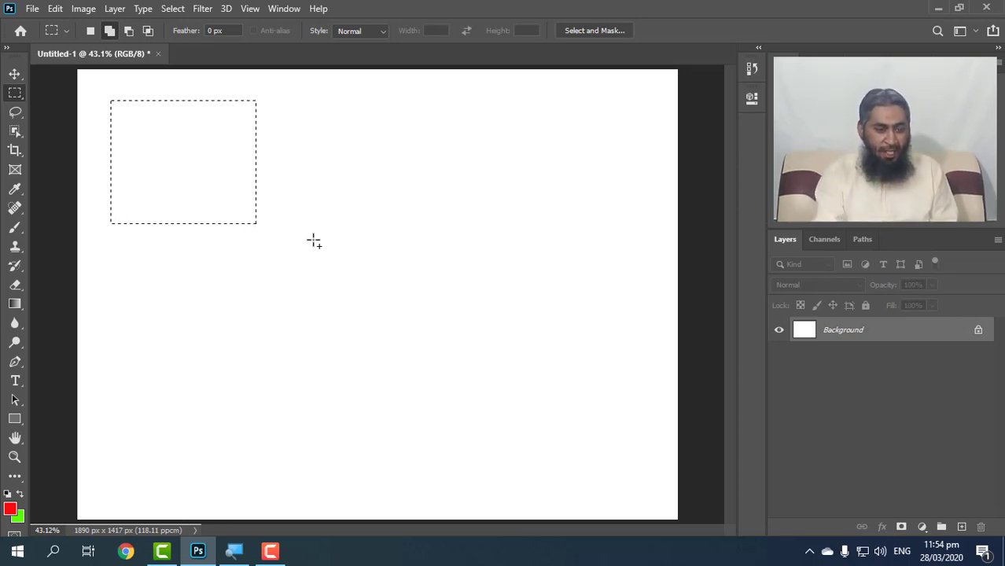
{"action": "left_click_drag", "start_coordinate": [203, 172], "coordinate": [326, 287]}
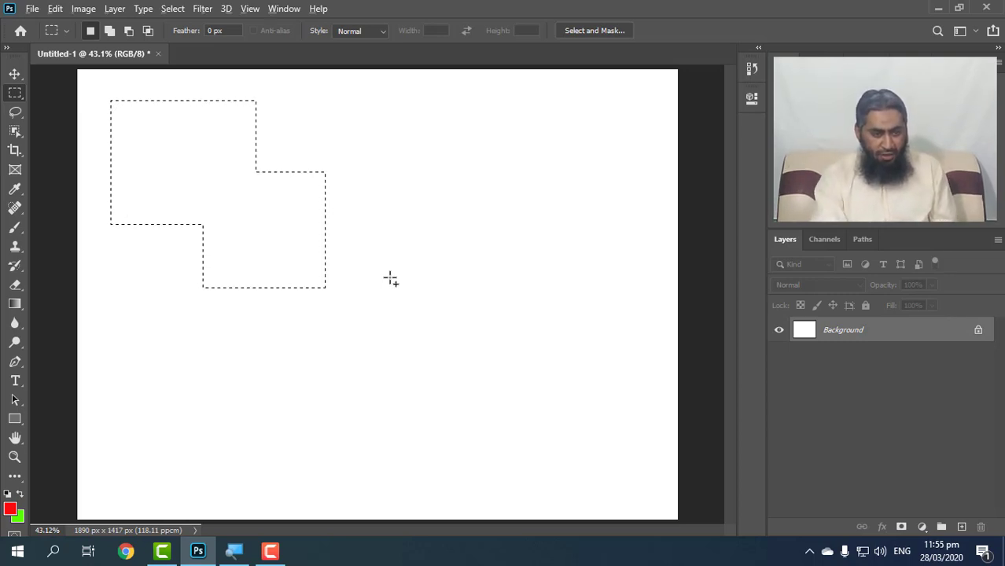
Subtract a vertical strip from the right side of the stepped selection.
{"action": "key", "text": "shift+alt"}
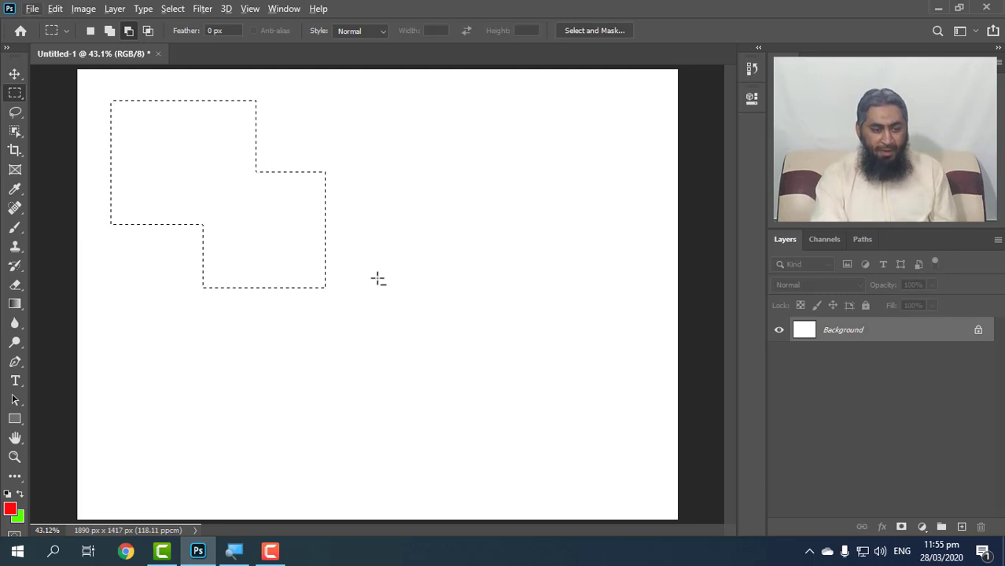
{"action": "left_click_drag", "start_coordinate": [397, 126], "coordinate": [288, 368]}
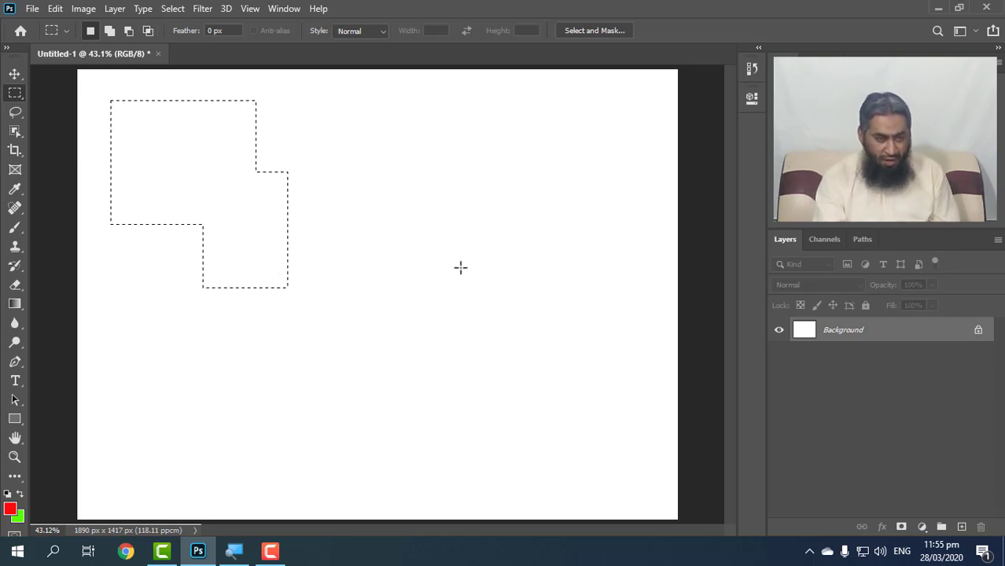
Intersect the stepped selection with a wide rectangle drawn across its lower part, and deselect the result.
{"action": "key", "text": "shift"}
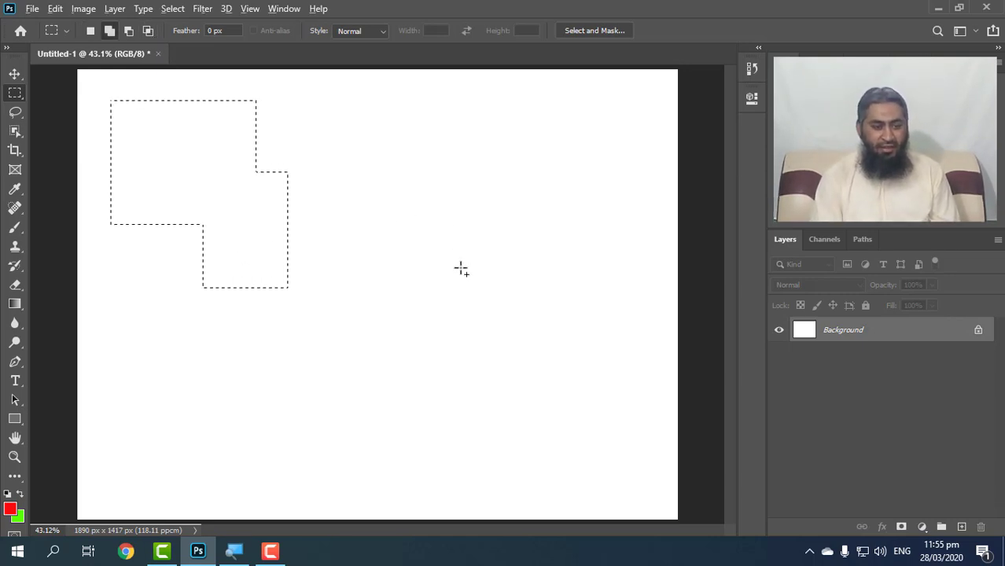
{"action": "key", "text": "alt+shift"}
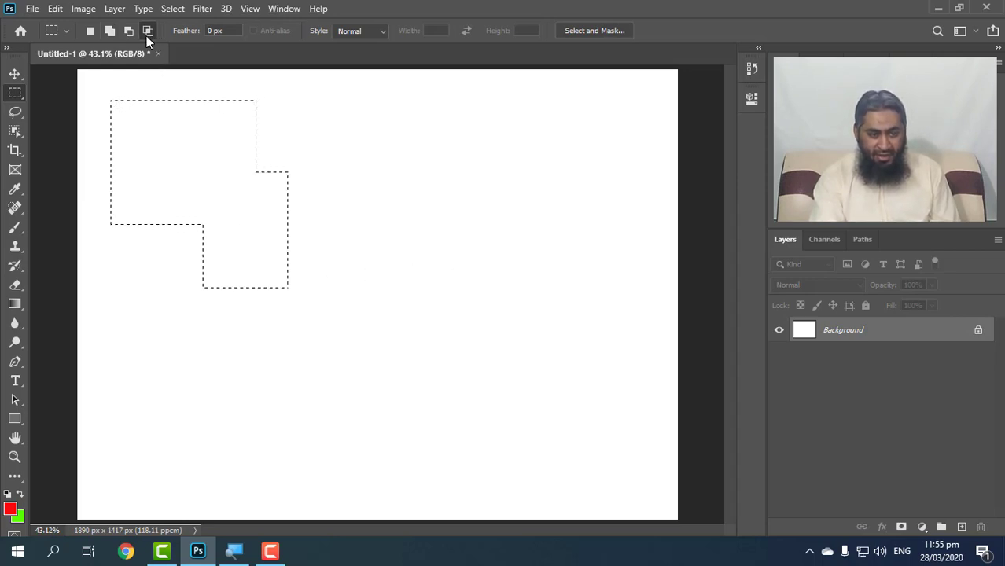
{"action": "left_click_drag", "start_coordinate": [400, 244], "coordinate": [130, 332]}
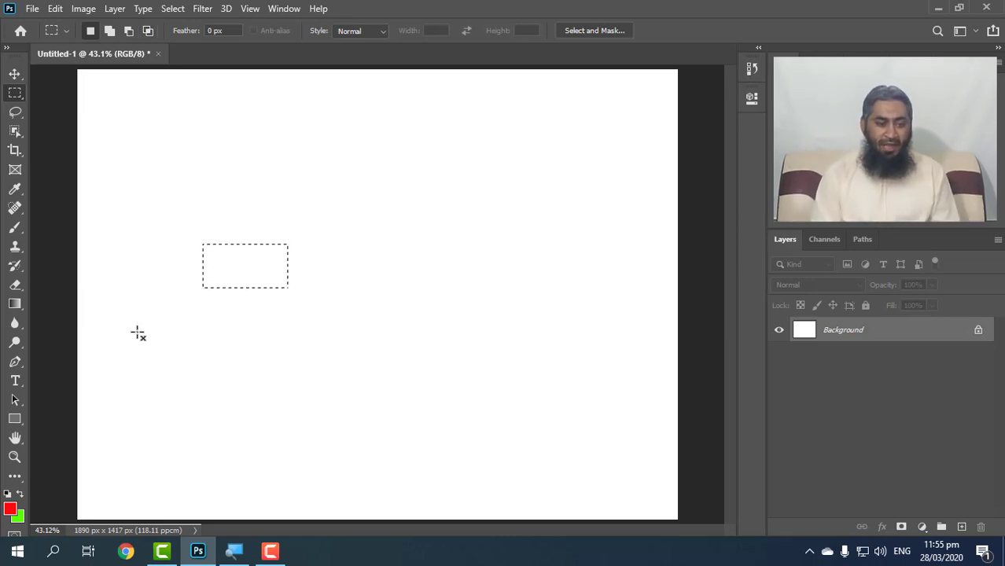
{"action": "left_click", "coordinate": [138, 333]}
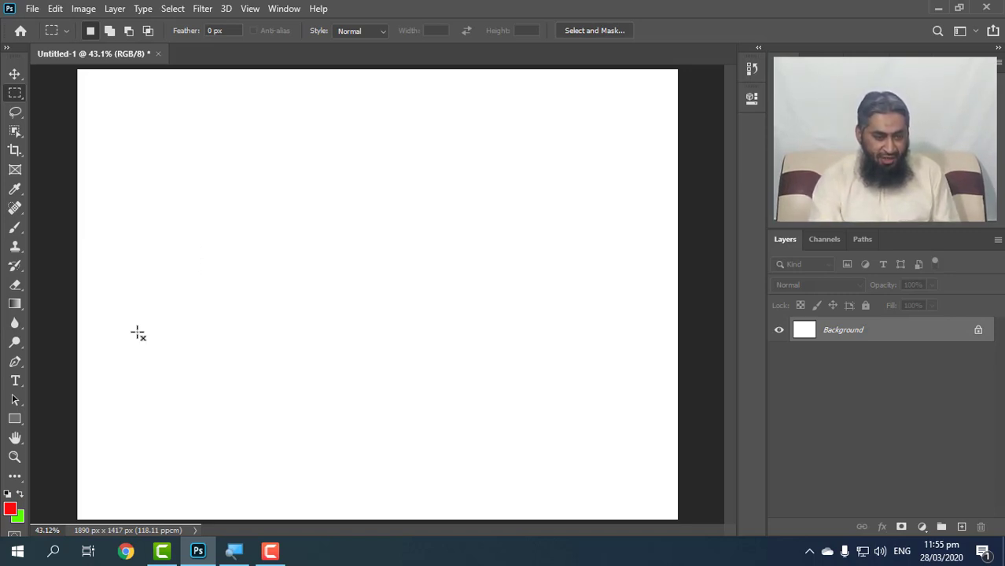
Draw a rectangular selection near the canvas's upper-left corner and fill it with the red foreground colour on a new layer.
{"action": "left_click_drag", "start_coordinate": [180, 118], "coordinate": [362, 278]}
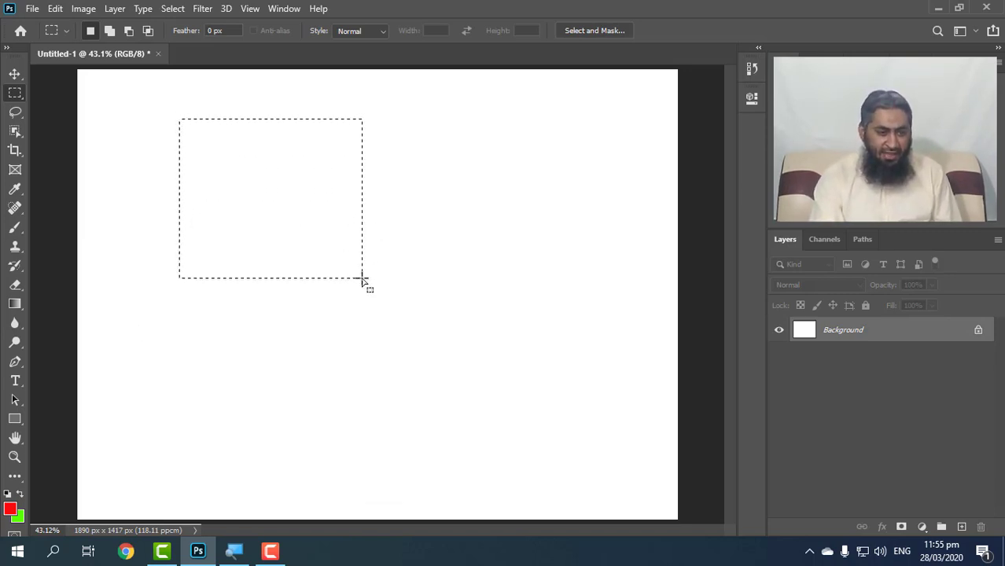
{"action": "left_click", "coordinate": [326, 244]}
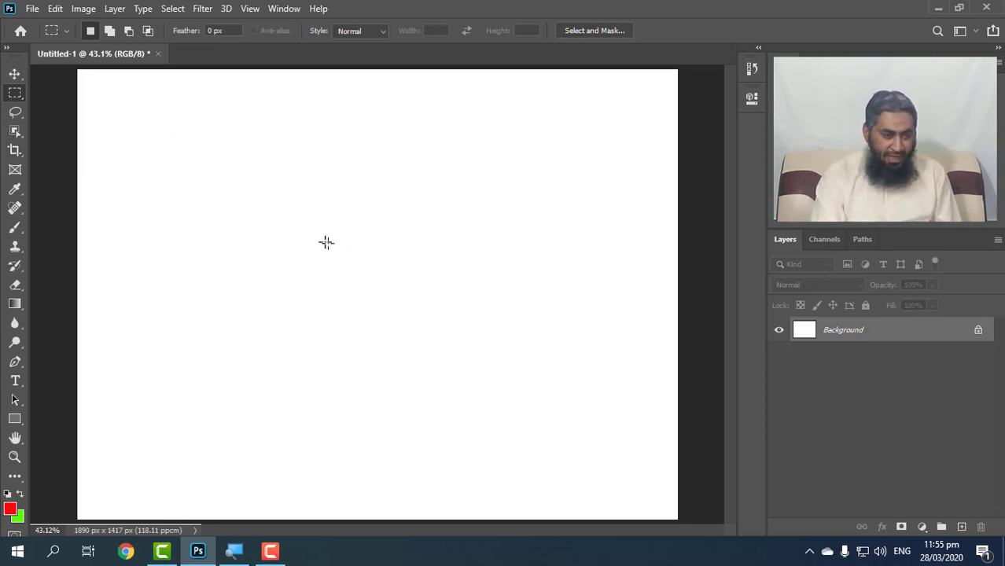
{"action": "left_click_drag", "start_coordinate": [117, 90], "coordinate": [283, 232]}
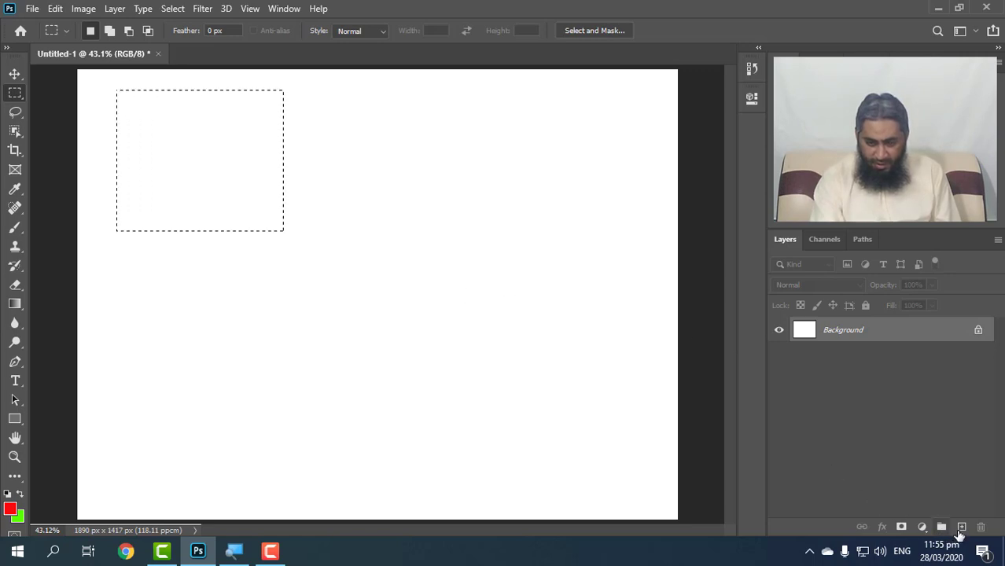
{"action": "left_click", "coordinate": [961, 527]}
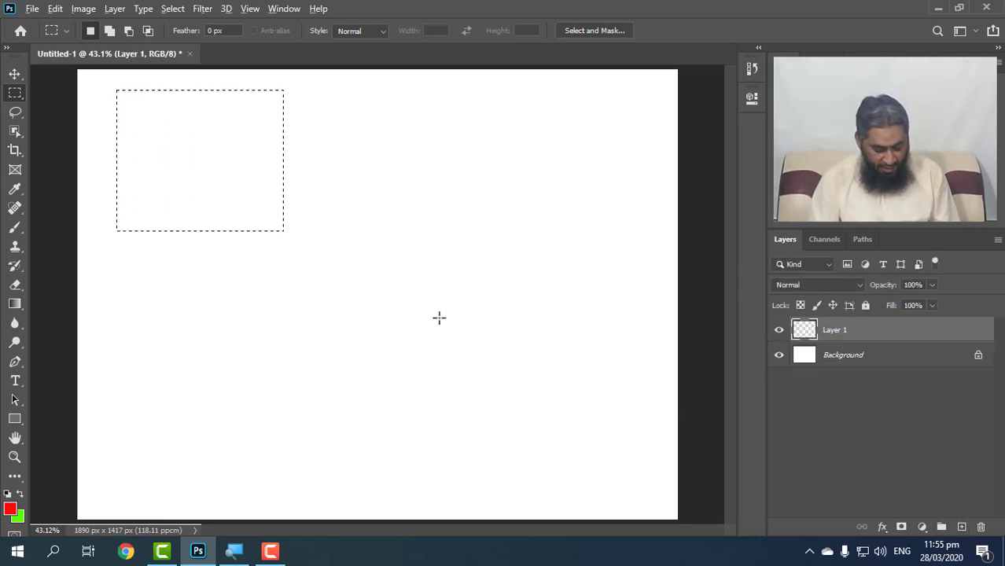
{"action": "key", "text": "alt+BackSpace"}
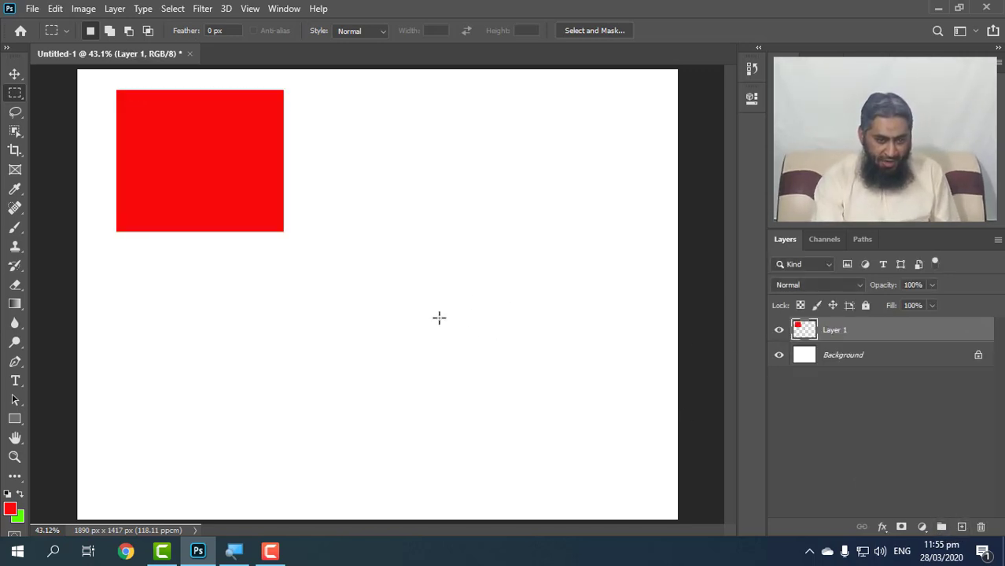
Set the feather to 20 px, fill a new rectangular selection beside the red rectangle with red, and deselect it.
{"action": "left_click", "coordinate": [234, 33]}
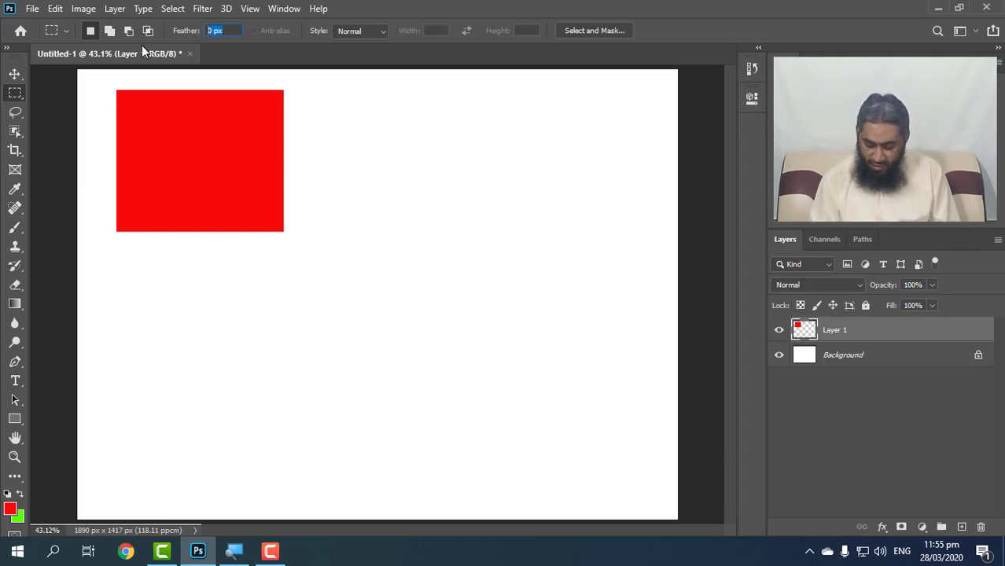
{"action": "type", "text": "20"}
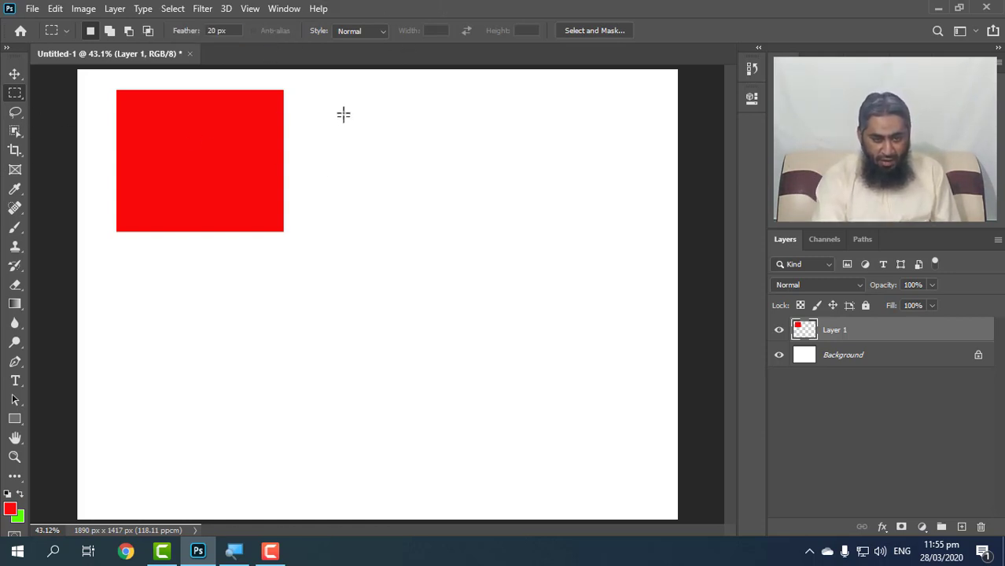
{"action": "left_click_drag", "start_coordinate": [343, 111], "coordinate": [552, 272]}
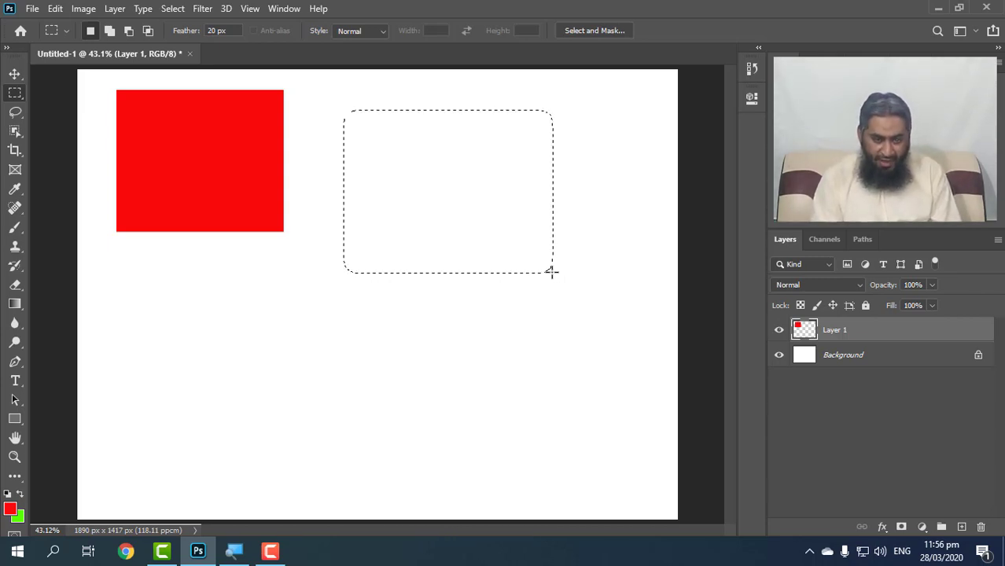
{"action": "key", "text": "alt+BackSpace"}
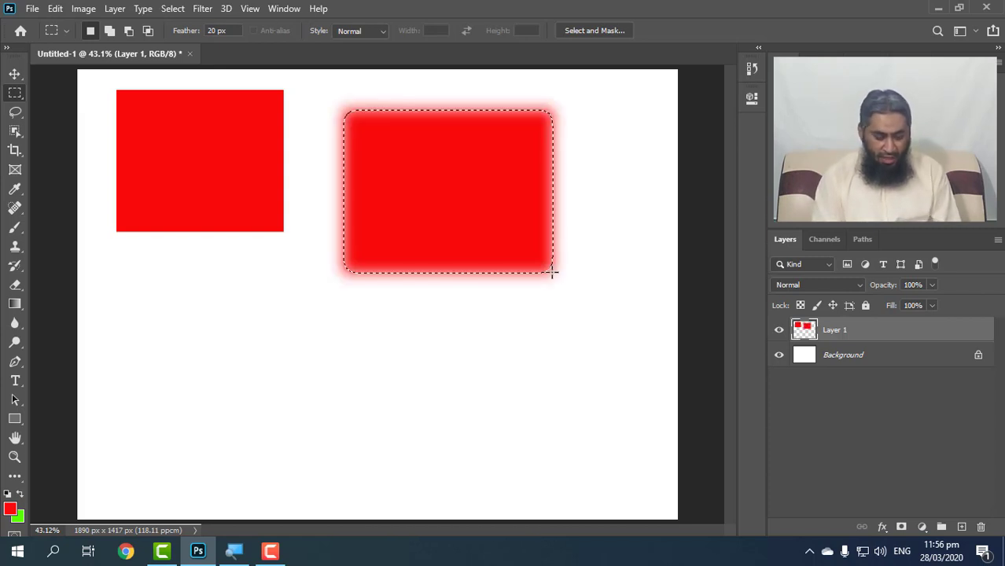
{"action": "key", "text": "ctrl+d"}
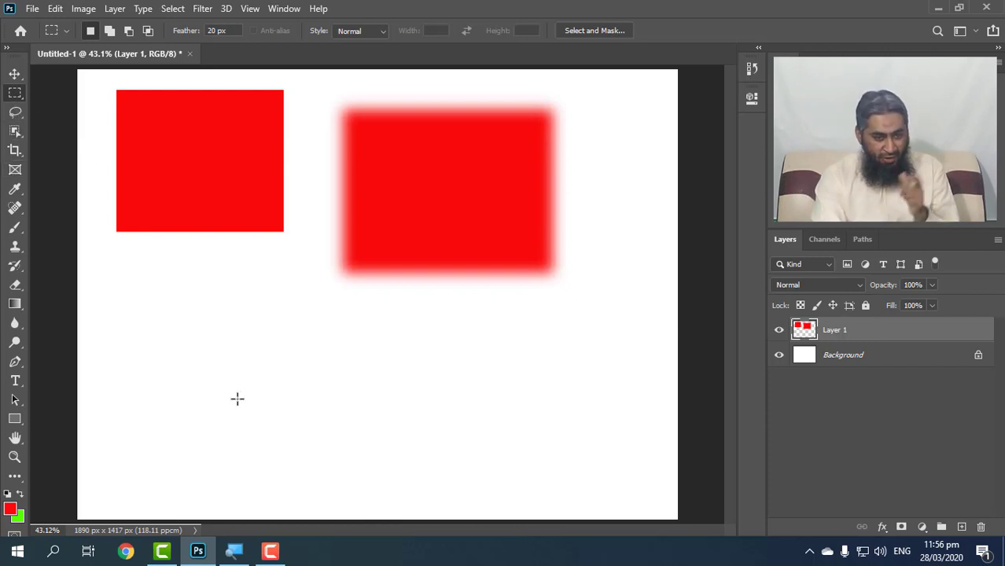
Set the feather to 0 px, fill a rectangular selection below the red shapes with the green background colour, and deselect it.
{"action": "left_click", "coordinate": [229, 29]}
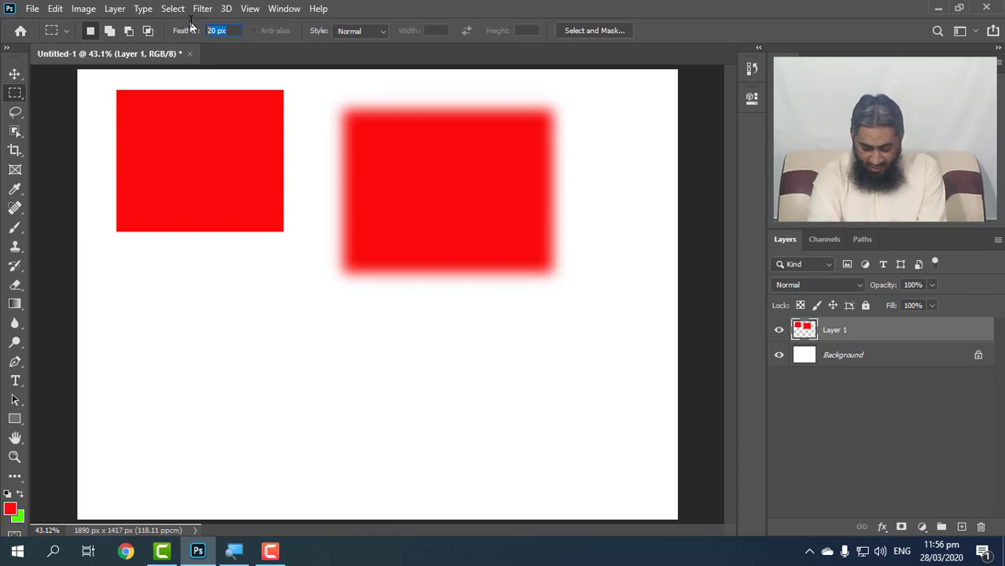
{"action": "type", "text": "0"}
{"action": "left_click_drag", "start_coordinate": [231, 322], "coordinate": [408, 451]}
{"action": "key", "text": "ctrl+BackSpace"}
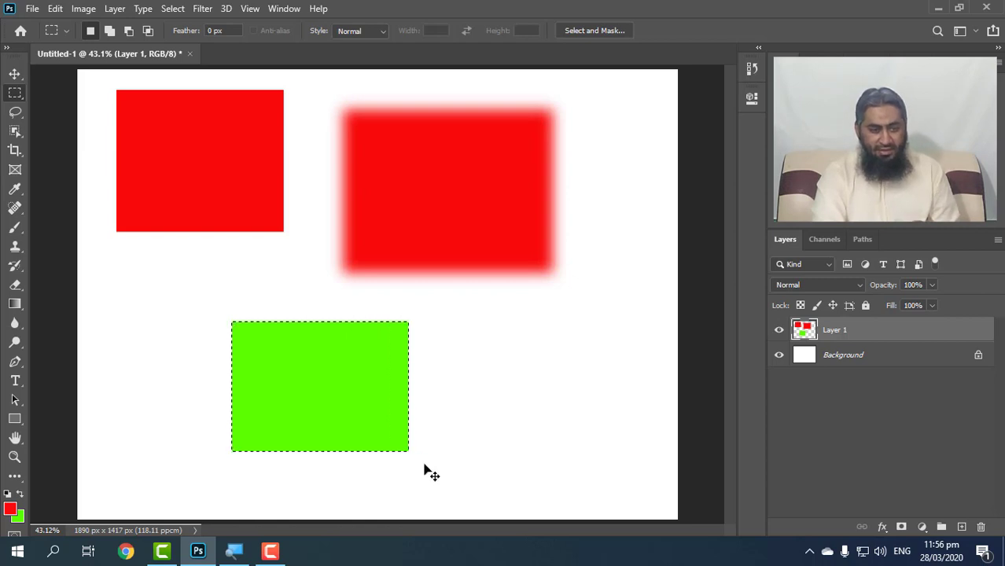
{"action": "key", "text": "ctrl+d"}
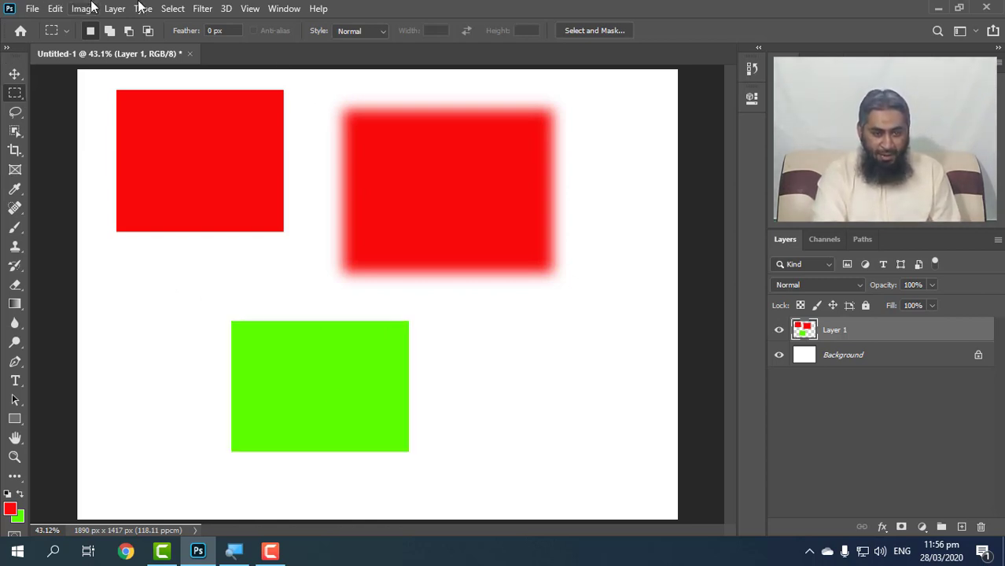
Draw several rectangular selections of free proportions around the green rectangle with the Normal style, and deselect the last one.
{"action": "left_click", "coordinate": [360, 31]}
{"action": "left_click_drag", "start_coordinate": [618, 279], "coordinate": [446, 355]}
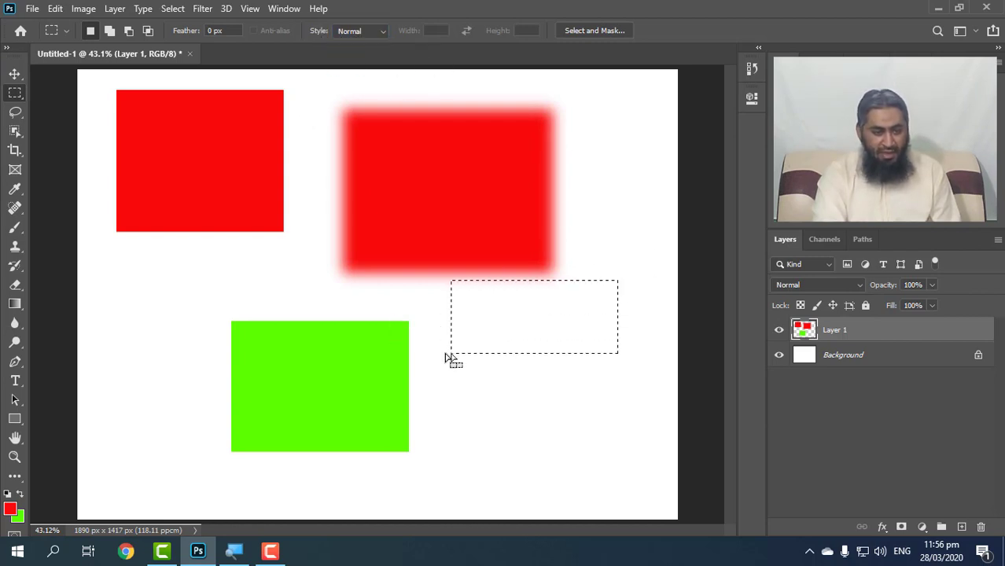
{"action": "left_click_drag", "start_coordinate": [133, 253], "coordinate": [347, 298]}
{"action": "left_click_drag", "start_coordinate": [661, 328], "coordinate": [425, 436]}
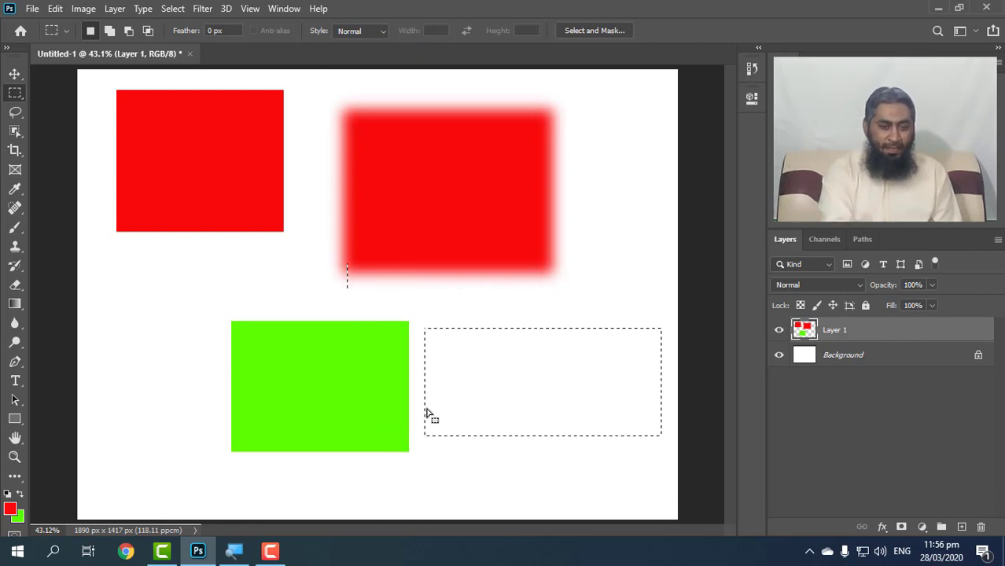
{"action": "scroll", "coordinate": [511, 298], "scroll_direction": "up", "scroll_amount": 1}
{"action": "scroll", "coordinate": [512, 302], "scroll_direction": "down", "scroll_amount": 1}
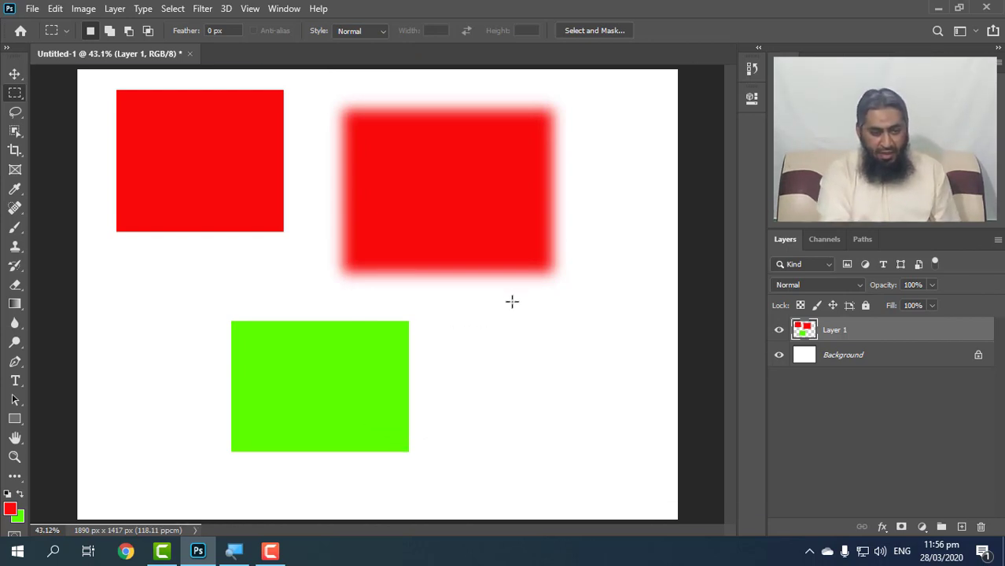
Switch the selection style to Fixed Ratio and draw a 1:1 square selection beside the green rectangle.
{"action": "left_click", "coordinate": [368, 31]}
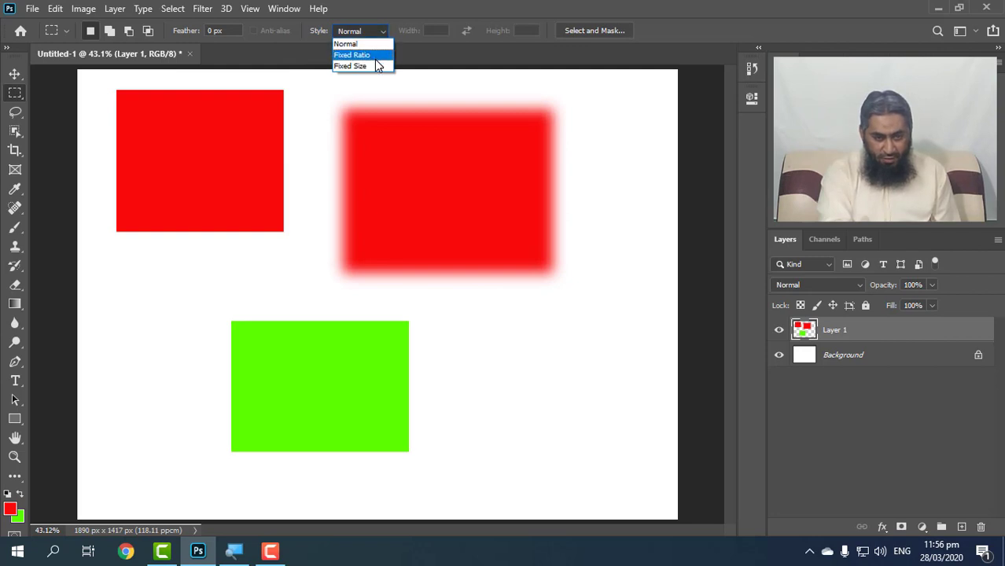
{"action": "left_click", "coordinate": [376, 64]}
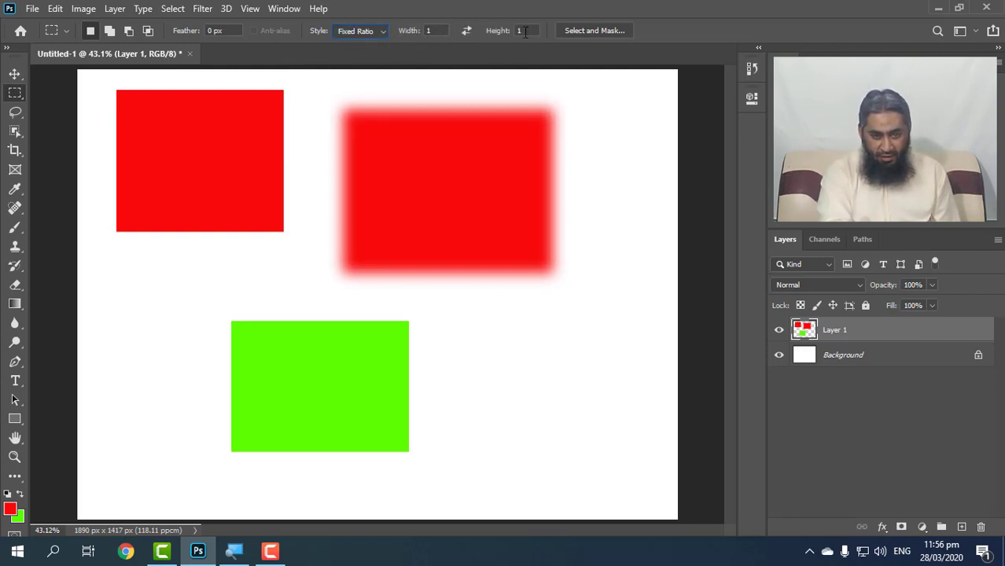
{"action": "left_click_drag", "start_coordinate": [478, 316], "coordinate": [568, 436]}
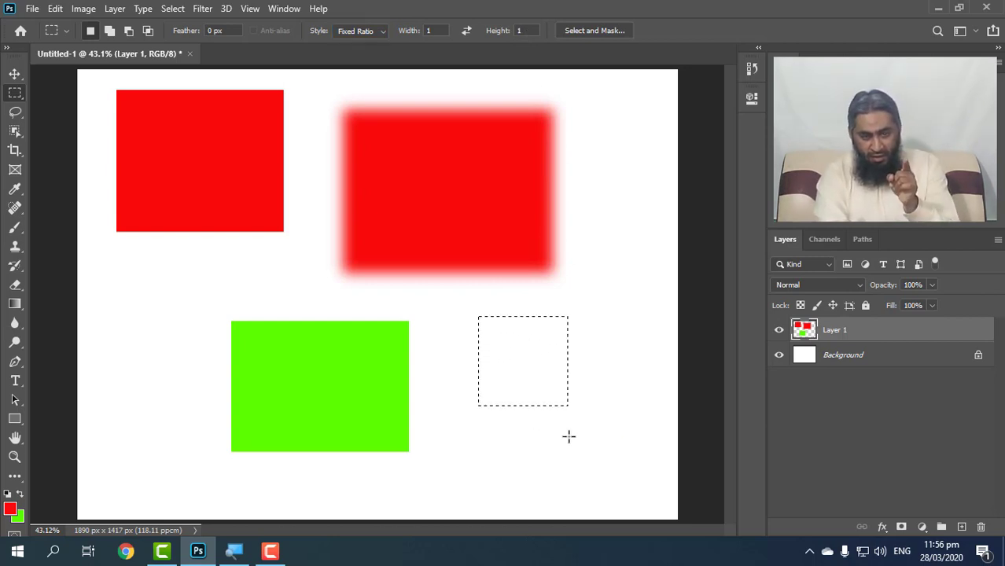
Set the fixed ratio to width 2 and height 3, and draw a tall selection overlapping the feathered red rectangle.
{"action": "left_click", "coordinate": [434, 31]}
{"action": "type", "text": "2"}
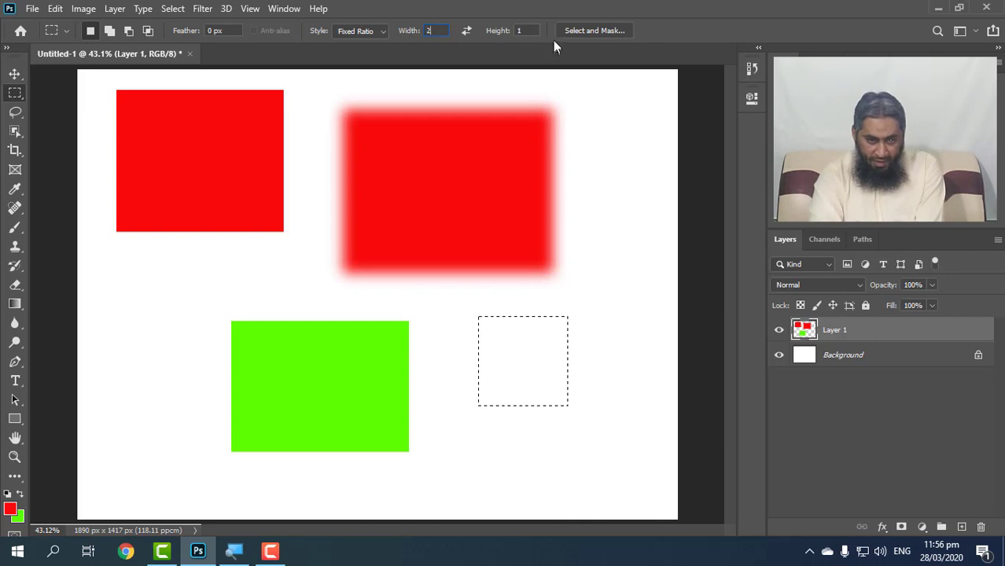
{"action": "left_click", "coordinate": [503, 30]}
{"action": "type", "text": "3"}
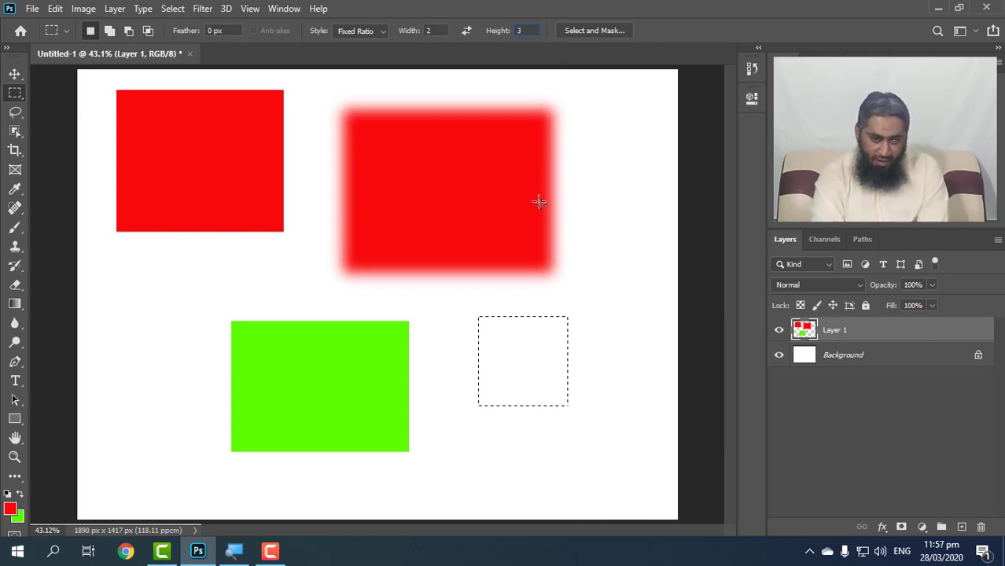
{"action": "left_click_drag", "start_coordinate": [634, 190], "coordinate": [616, 204]}
{"action": "left_click_drag", "start_coordinate": [585, 234], "coordinate": [344, 493]}
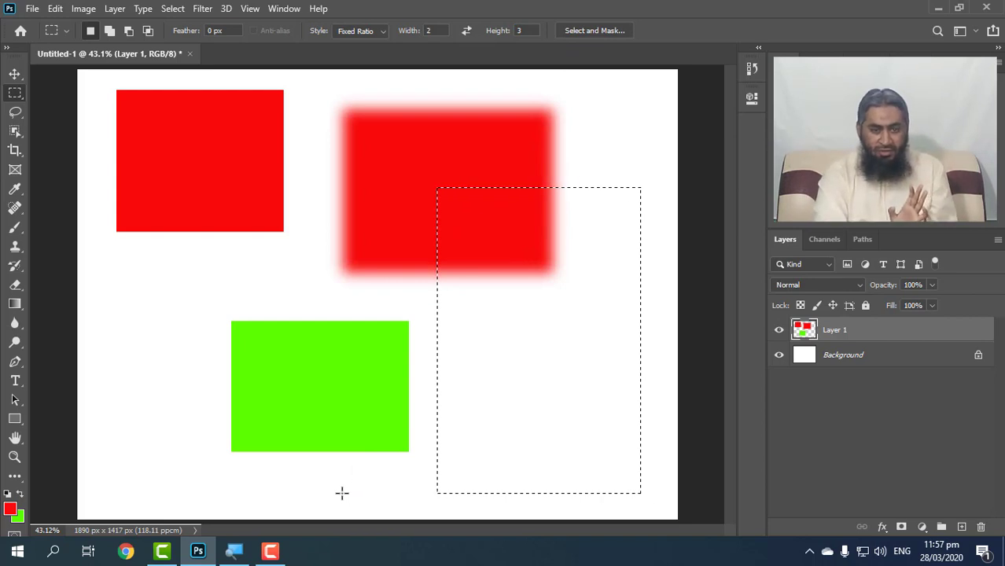
Switch the selection style to Fixed Size, place a 64 × 64 px selection beside the green rectangle, and deselect it.
{"action": "left_click", "coordinate": [374, 30]}
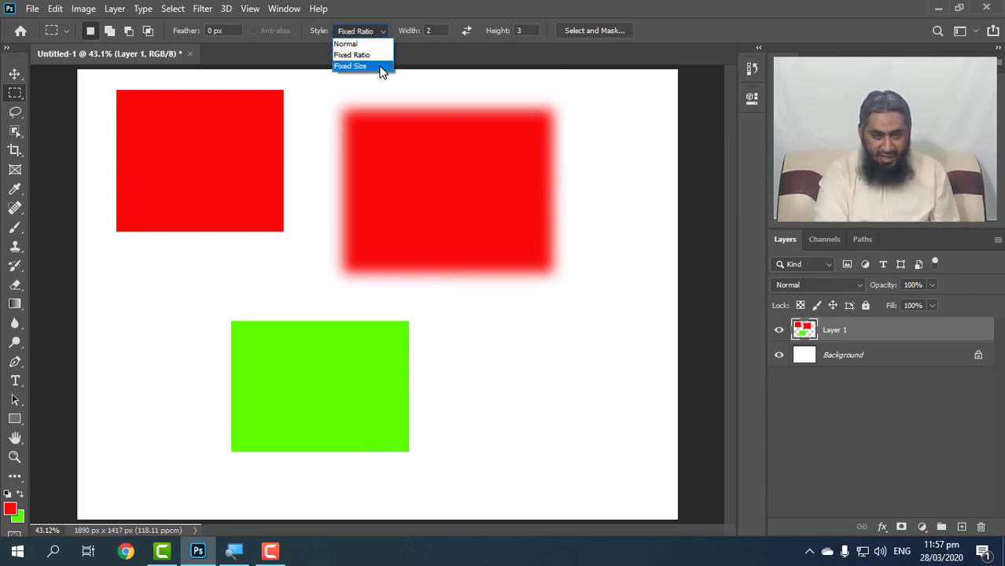
{"action": "left_click", "coordinate": [382, 67]}
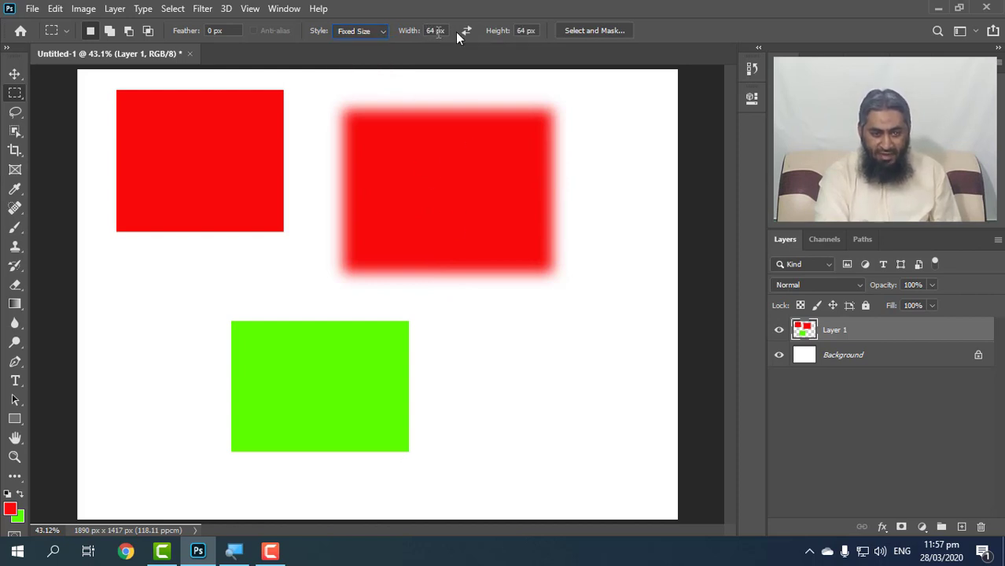
{"action": "left_click", "coordinate": [515, 335]}
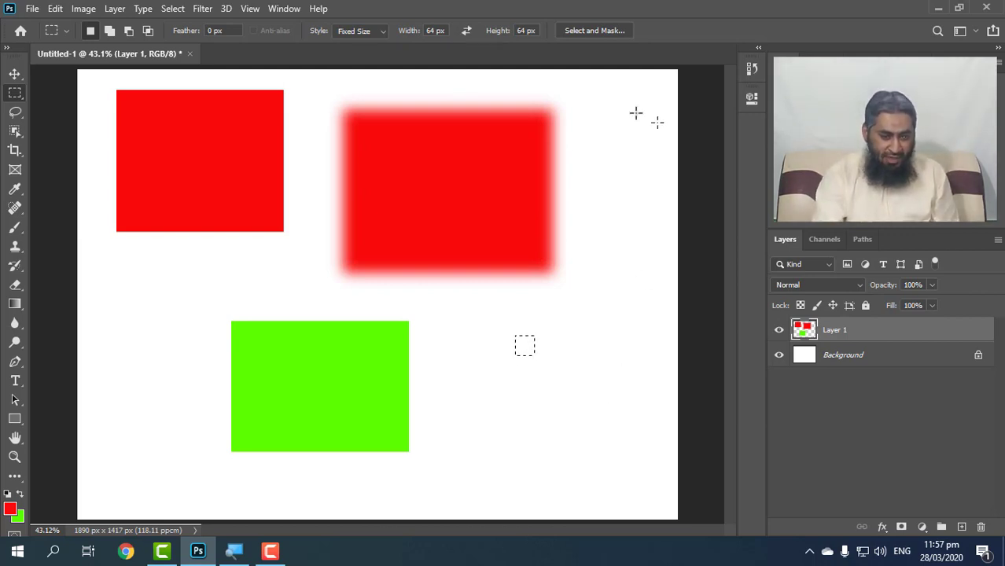
{"action": "key", "text": "ctrl+d"}
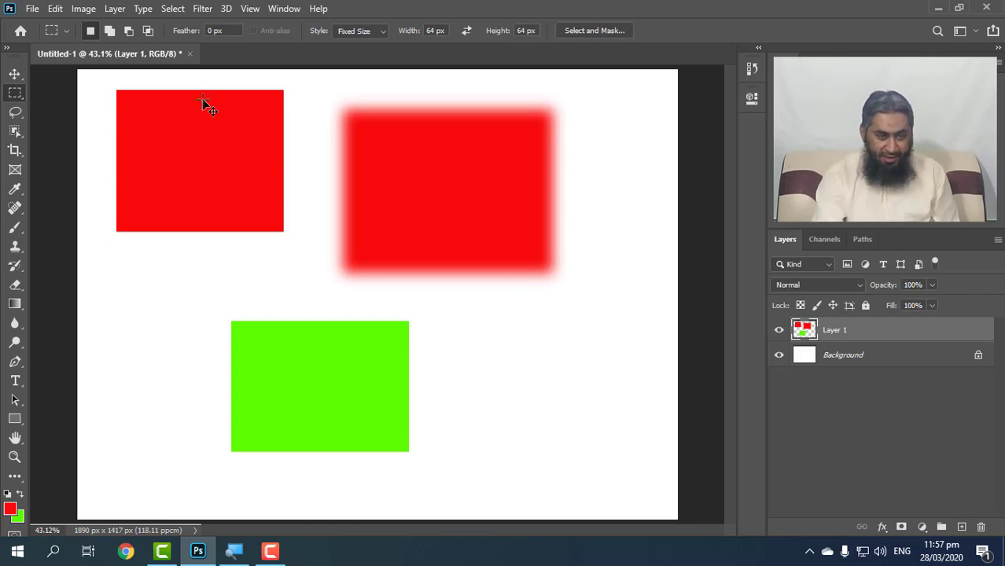
Close the document without saving and create a new blank 1890 × 1417 px document fitted to the window.
{"action": "left_click", "coordinate": [190, 54]}
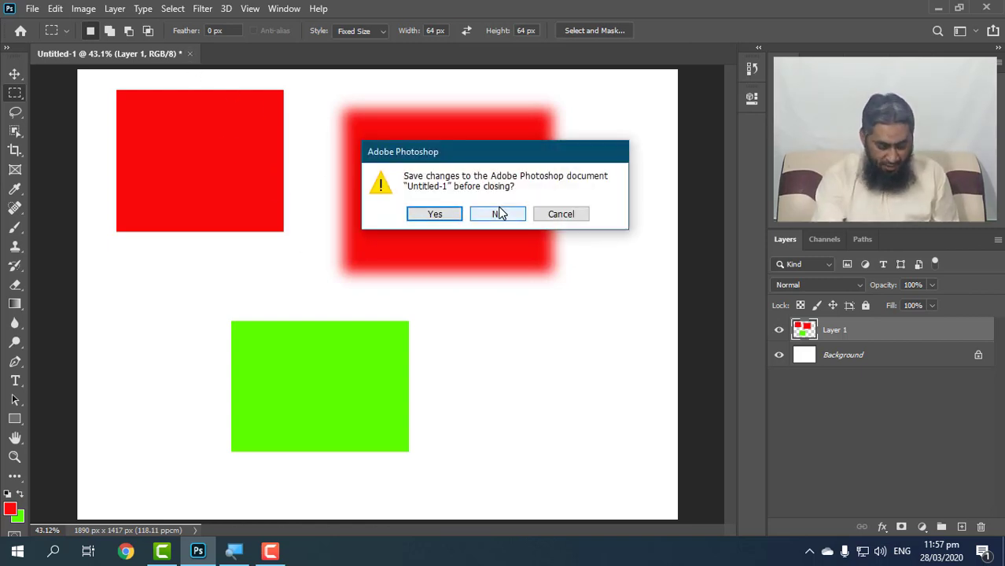
{"action": "left_click", "coordinate": [497, 214]}
{"action": "key", "text": "ctrl+n"}
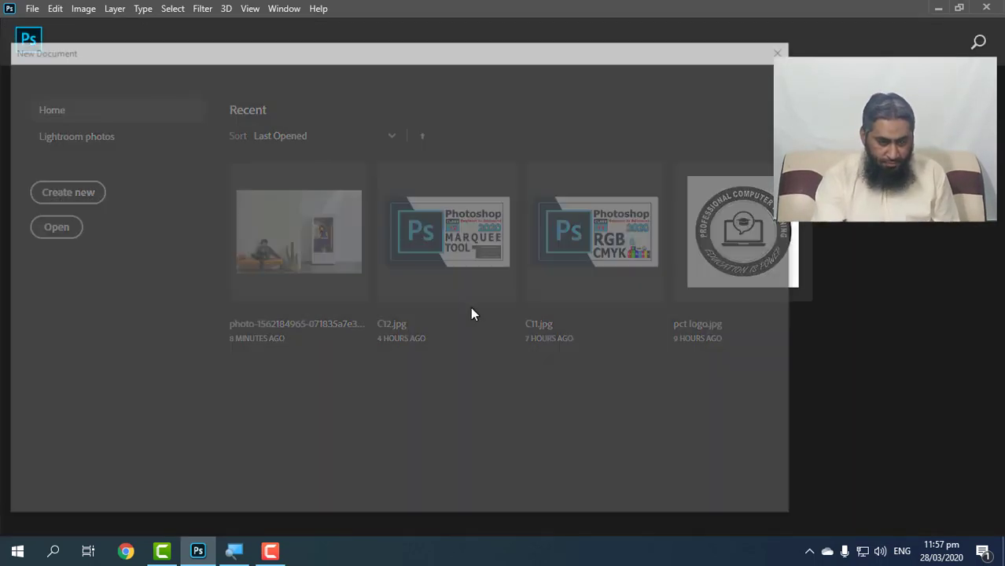
{"action": "double_click", "coordinate": [318, 316]}
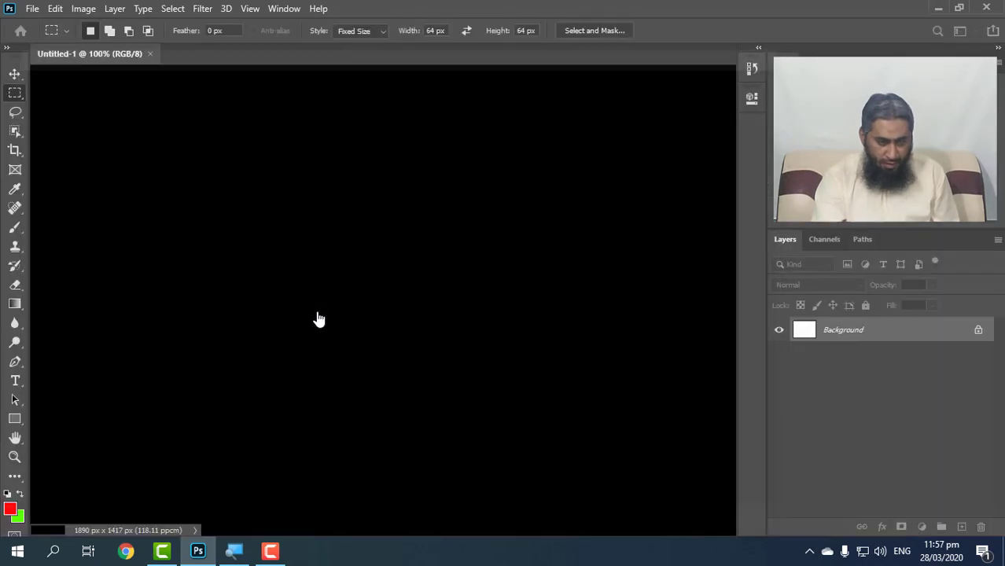
{"action": "key", "text": "ctrl+0"}
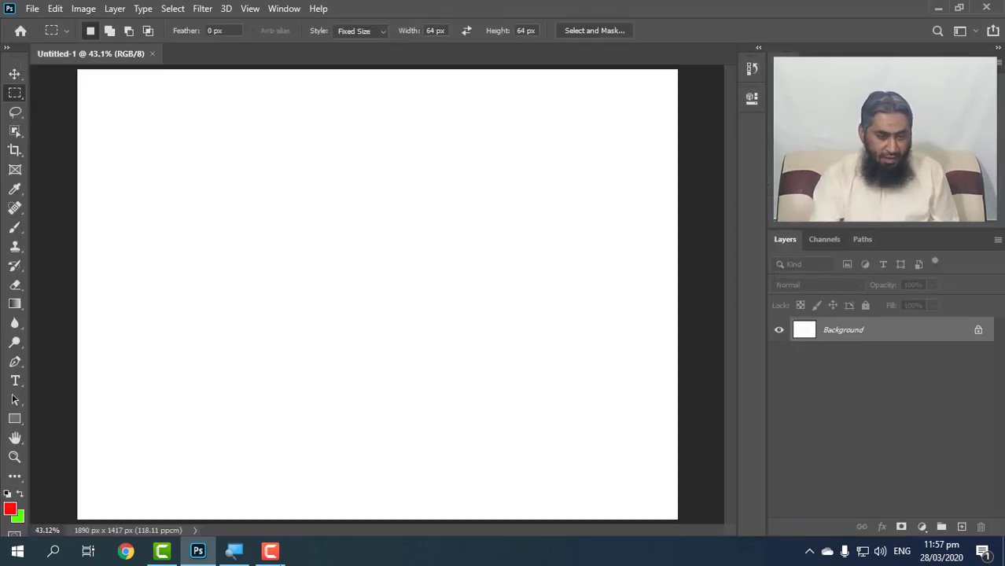
Place a fixed-size selection, return the selection style to Normal, and draw a large rectangular selection in the canvas's upper middle.
{"action": "left_click_drag", "start_coordinate": [226, 130], "coordinate": [406, 271]}
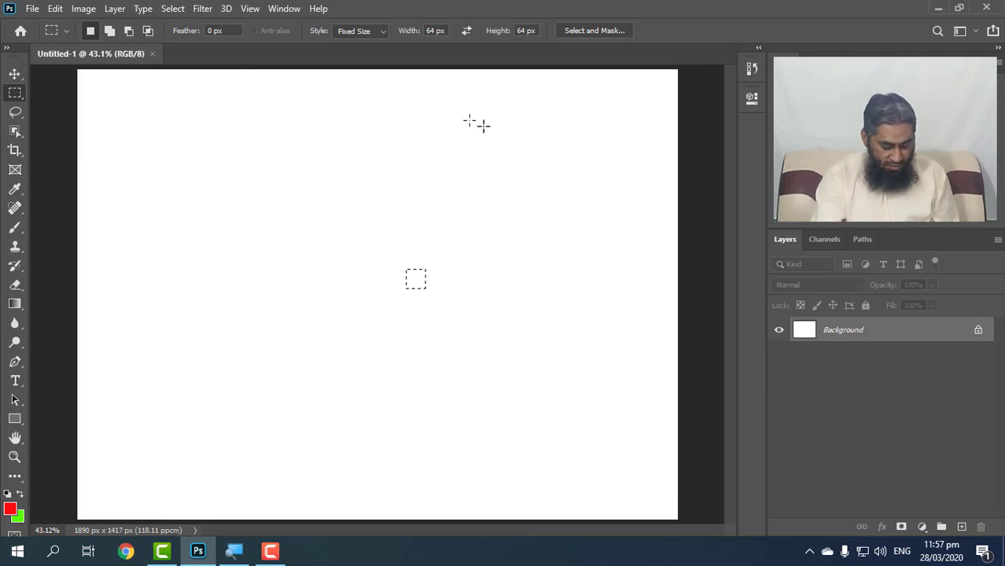
{"action": "left_click", "coordinate": [363, 32]}
{"action": "left_click", "coordinate": [358, 42]}
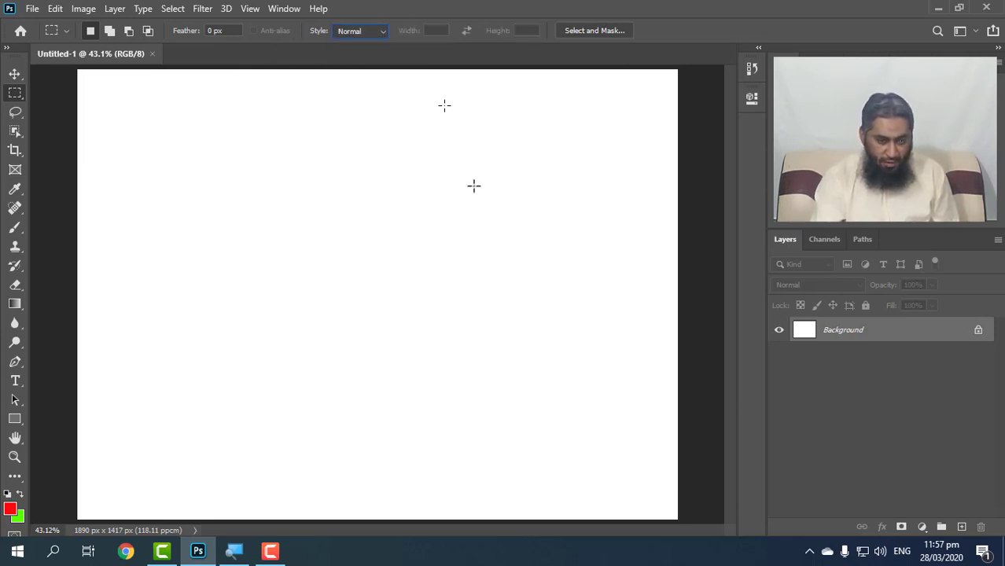
{"action": "left_click_drag", "start_coordinate": [228, 126], "coordinate": [456, 313]}
Dismiss the selection's available commands and replace the selection with a roughly square one near the centre of the canvas.
{"action": "right_click", "coordinate": [330, 174]}
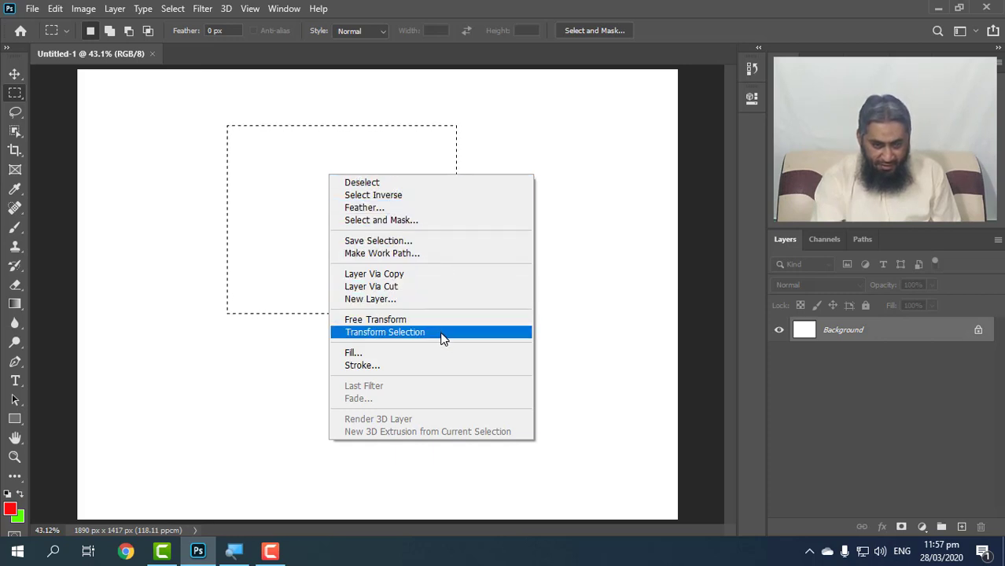
{"action": "left_click", "coordinate": [536, 208]}
{"action": "left_click", "coordinate": [309, 250]}
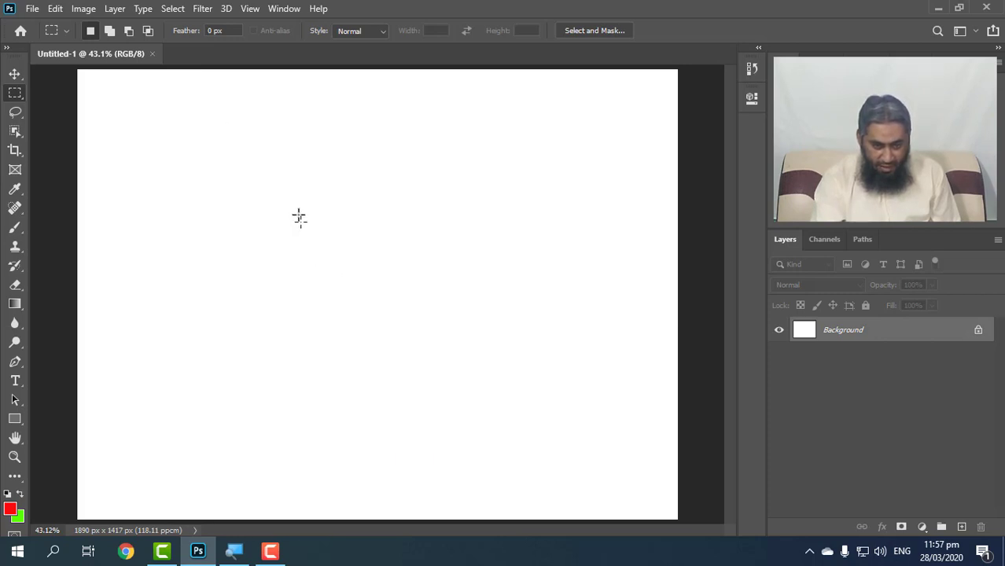
{"action": "left_click_drag", "start_coordinate": [296, 196], "coordinate": [478, 376]}
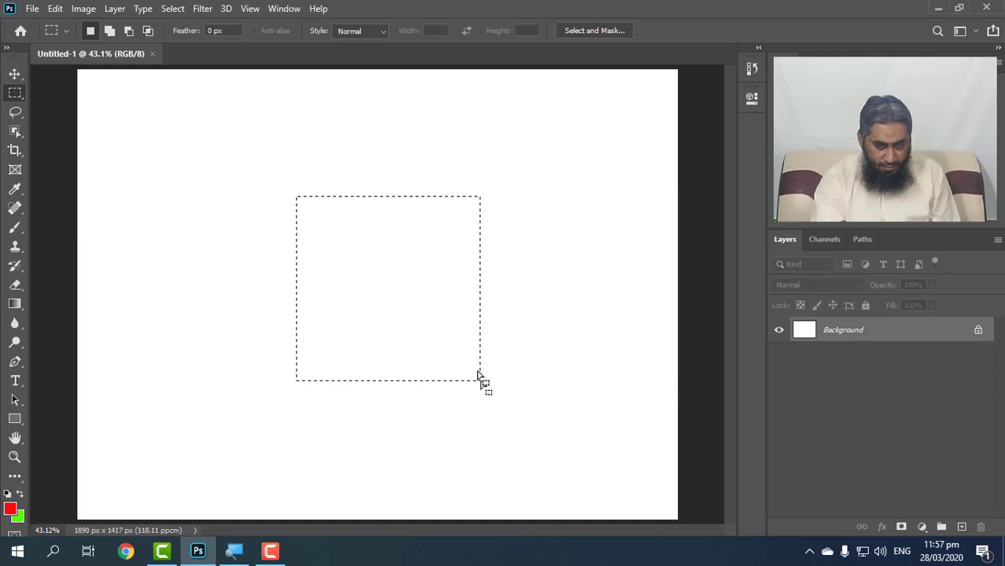
Fill the square selection with the red foreground color using the Fill command in Normal mode at 100% opacity.
{"action": "right_click", "coordinate": [401, 245]}
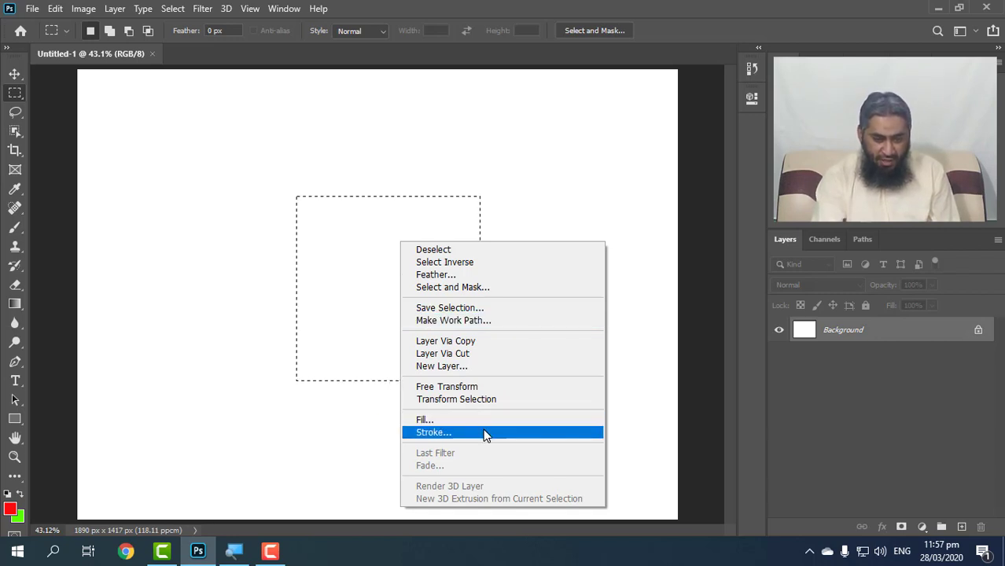
{"action": "left_click", "coordinate": [442, 422]}
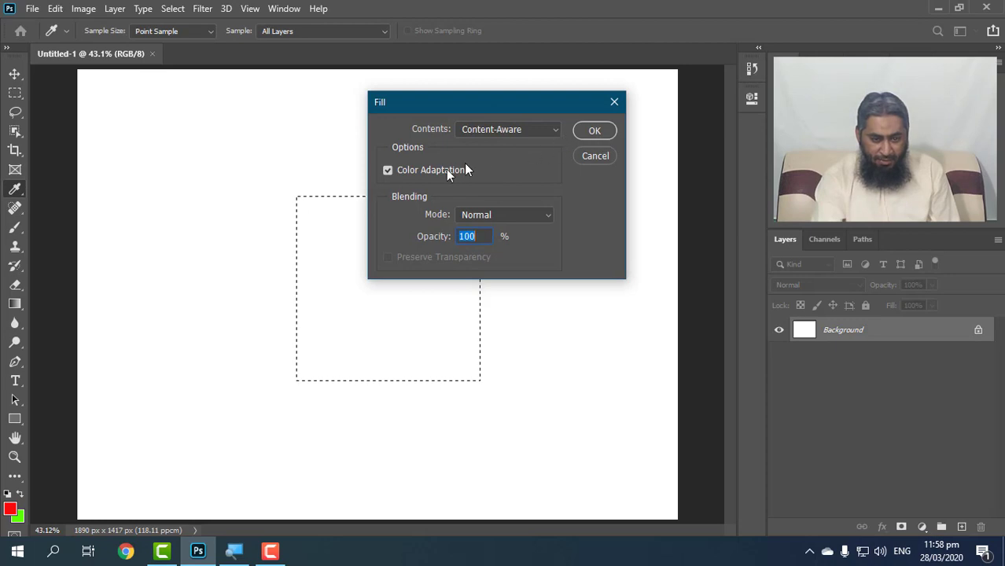
{"action": "left_click", "coordinate": [501, 215]}
{"action": "left_click", "coordinate": [594, 217]}
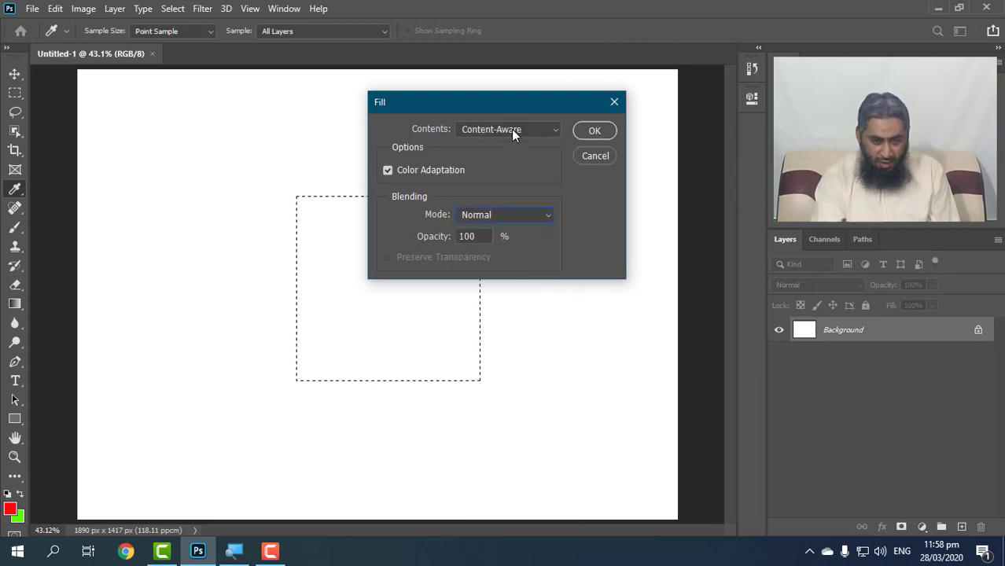
{"action": "left_click", "coordinate": [511, 129]}
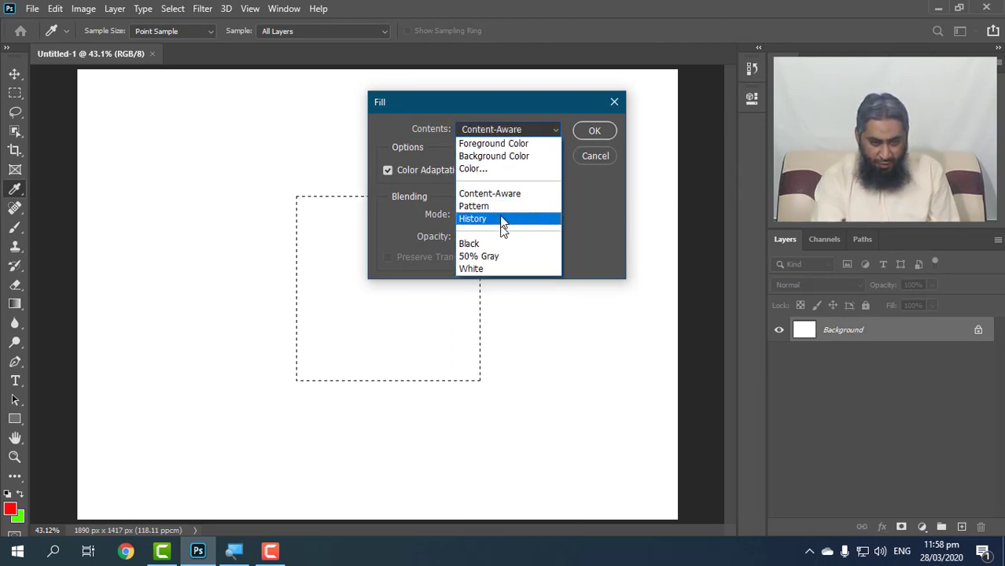
{"action": "left_click", "coordinate": [511, 143]}
{"action": "left_click", "coordinate": [591, 131]}
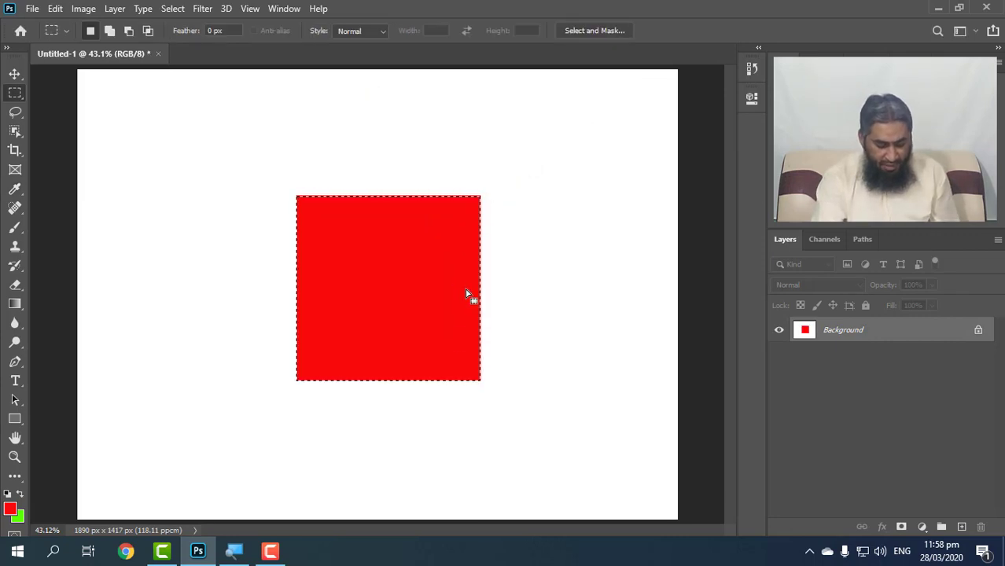
Deselect the filled red square, then restore its selection and remove the red fill.
{"action": "key", "text": "ctrl+d"}
{"action": "key", "text": "ctrl+shift+d"}
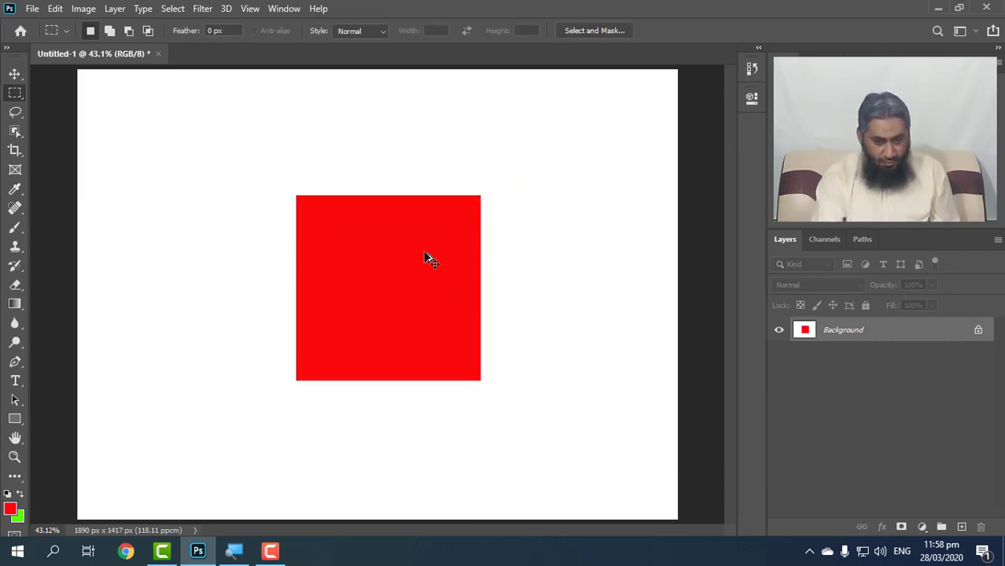
{"action": "key", "text": "Delete"}
Stroke the square selection with a centered 5 px red line and deselect it.
{"action": "right_click", "coordinate": [424, 256]}
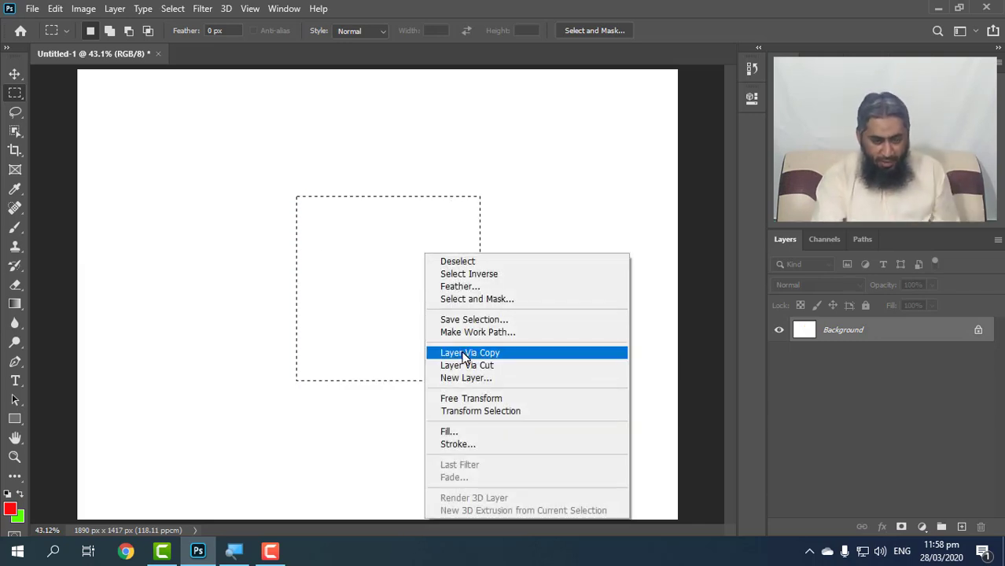
{"action": "left_click", "coordinate": [505, 449]}
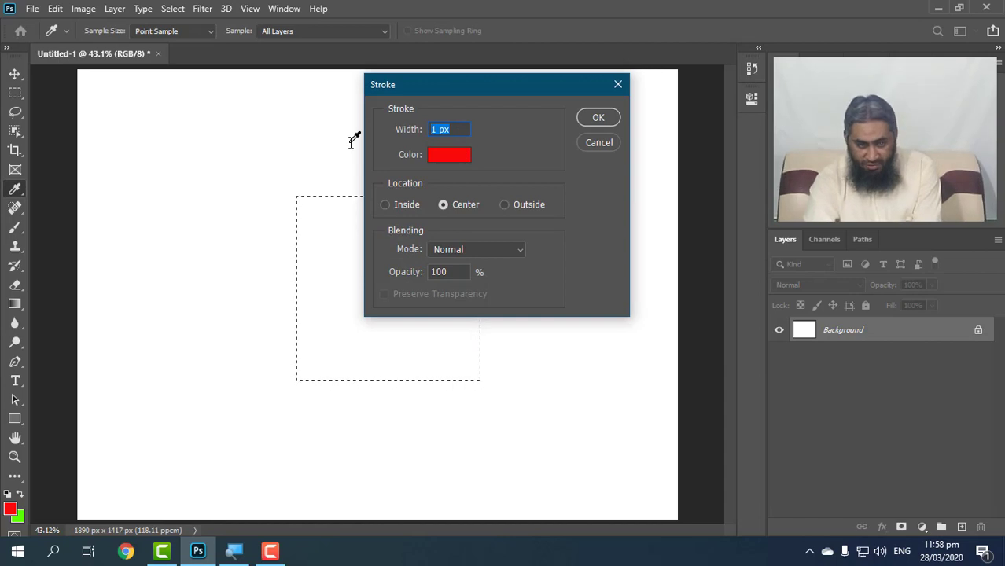
{"action": "type", "text": "5"}
{"action": "left_click", "coordinate": [597, 118]}
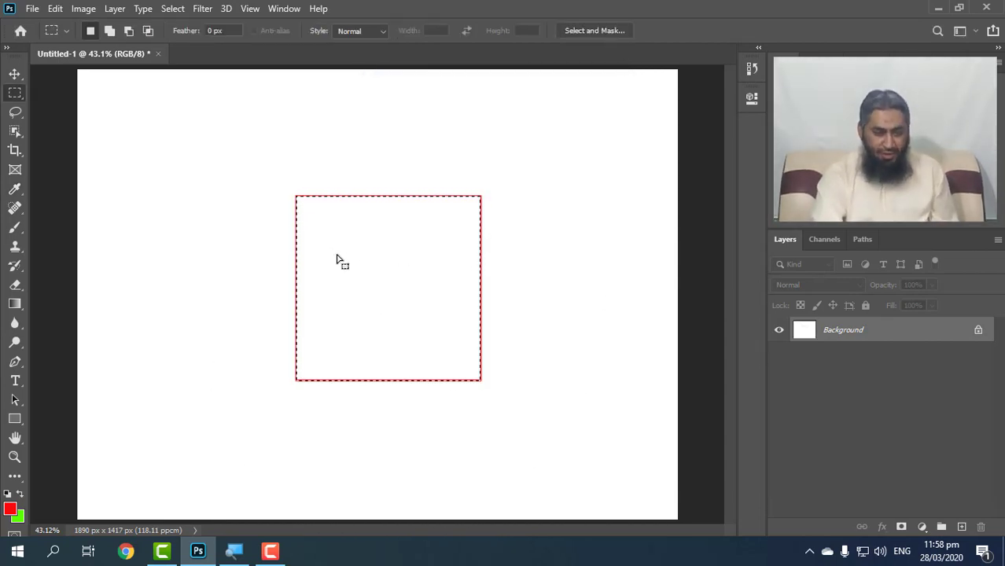
{"action": "key", "text": "ctrl+d"}
Draw a wide rectangular selection above the red outlined square, then undo that selection and the stroke.
{"action": "left_click_drag", "start_coordinate": [175, 94], "coordinate": [505, 172]}
{"action": "right_click", "coordinate": [382, 132]}
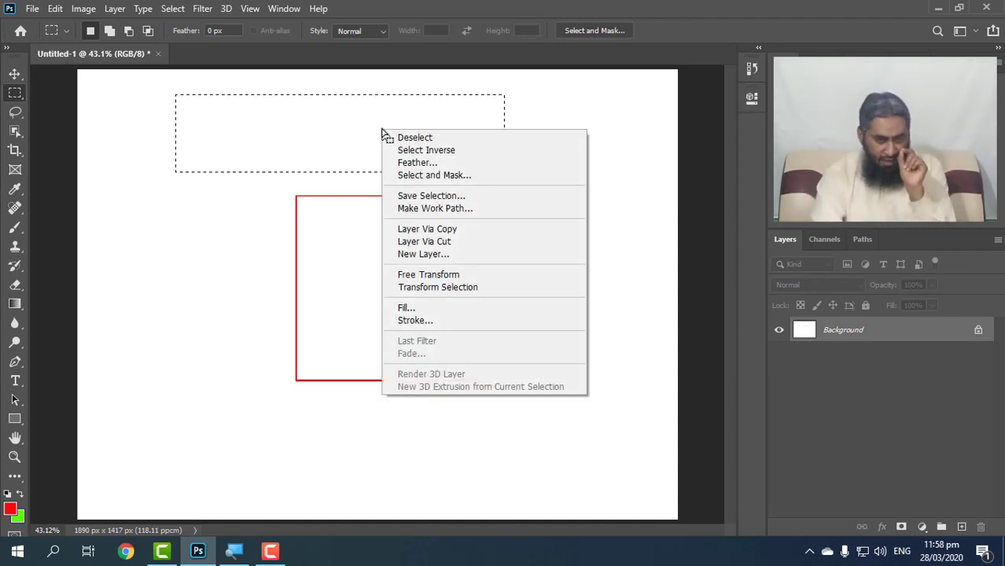
{"action": "left_click", "coordinate": [666, 191]}
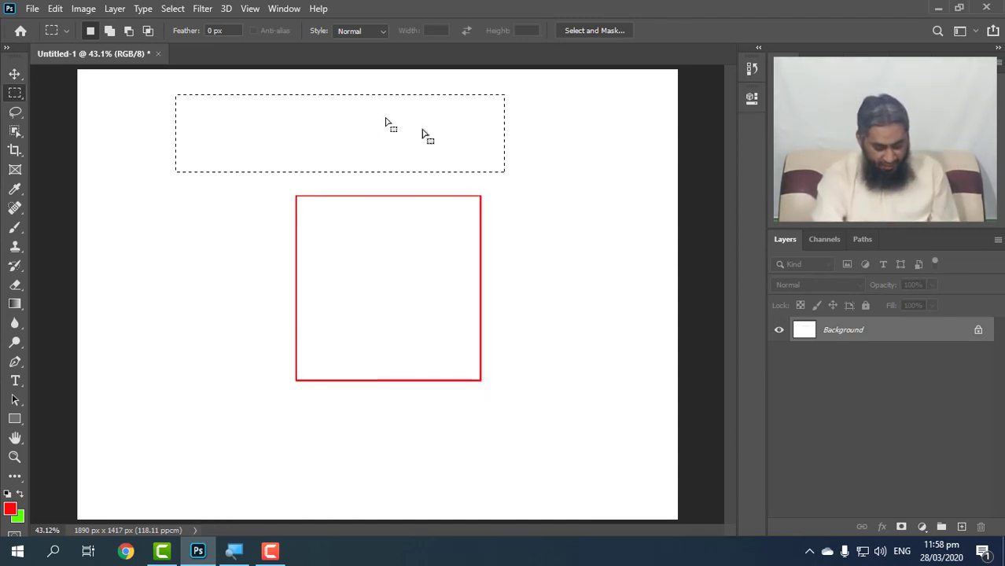
{"action": "key", "text": "ctrl+z"}
{"action": "key", "text": "ctrl+z"}
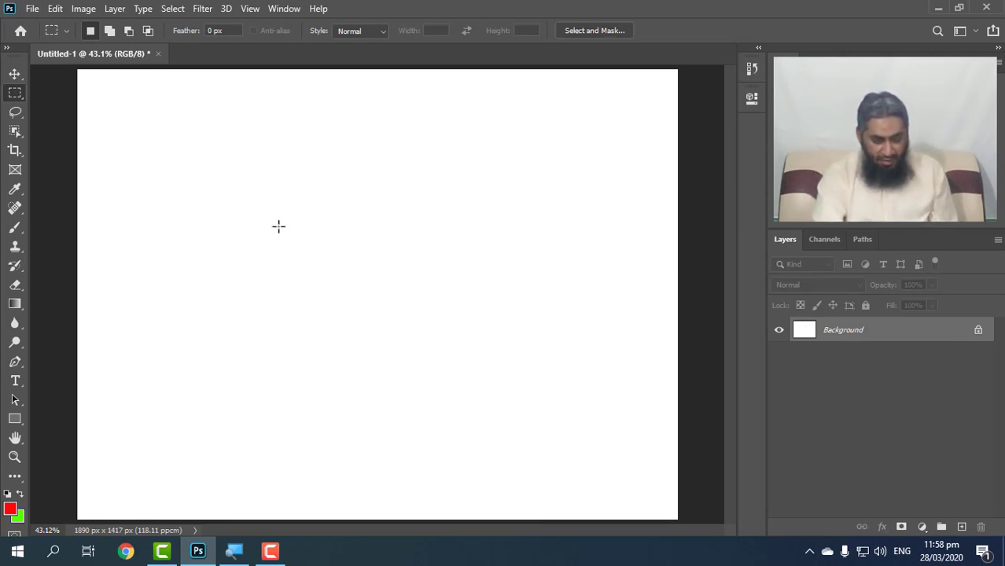
Draw a rectangular selection near the canvas centre and invert it to select the surrounding area.
{"action": "left_click_drag", "start_coordinate": [287, 213], "coordinate": [490, 383]}
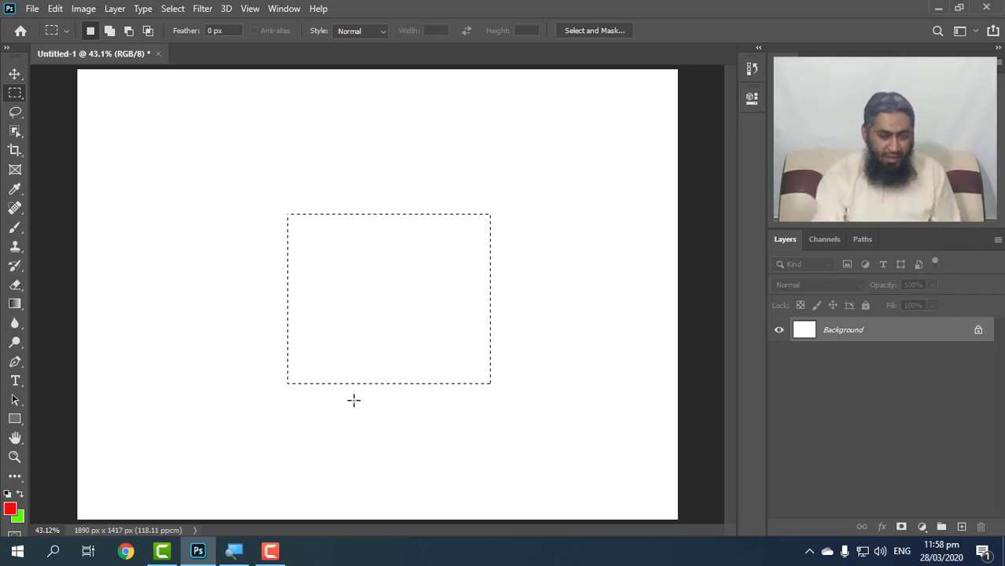
{"action": "right_click", "coordinate": [347, 288]}
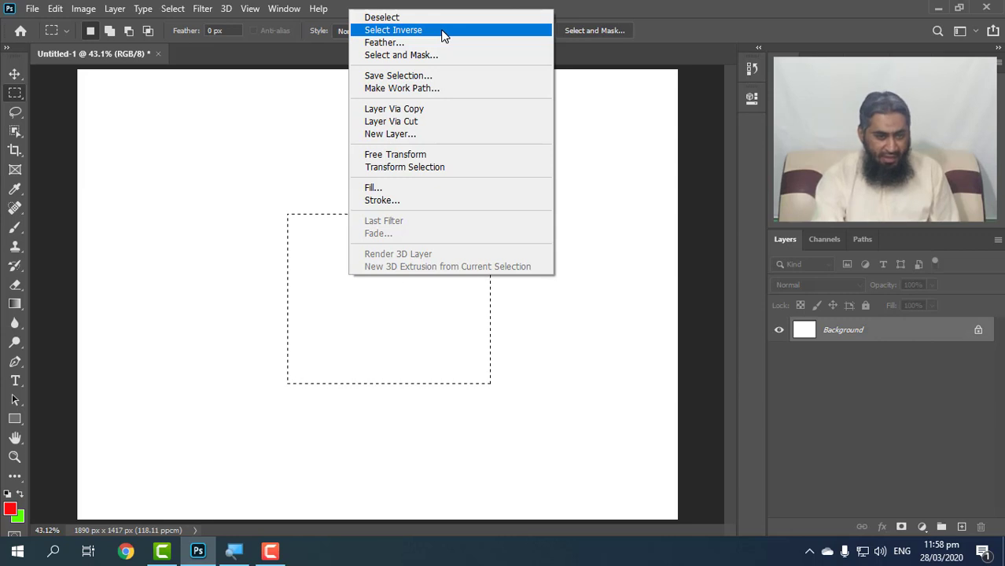
{"action": "left_click", "coordinate": [172, 8]}
{"action": "left_click", "coordinate": [173, 8]}
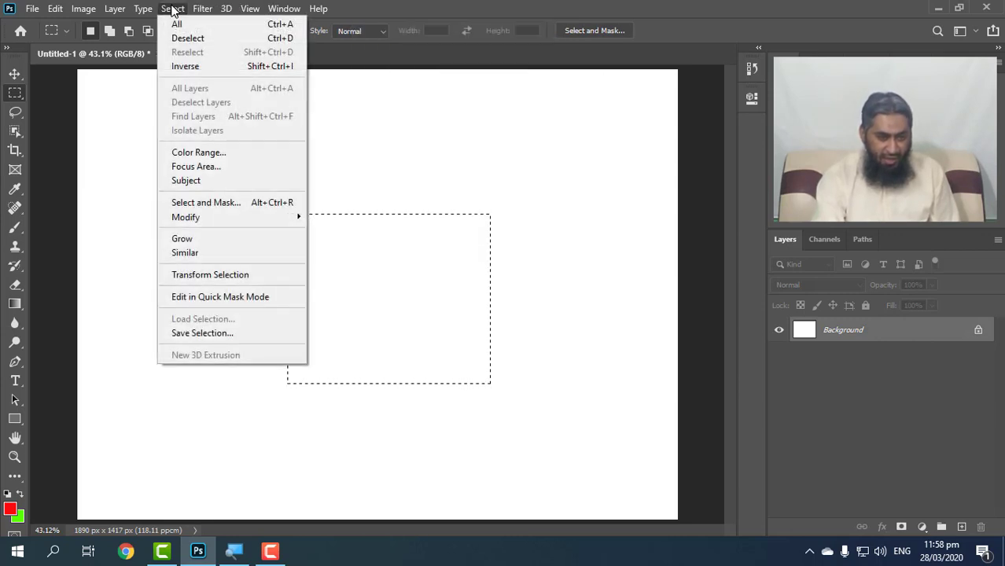
{"action": "left_click", "coordinate": [484, 4]}
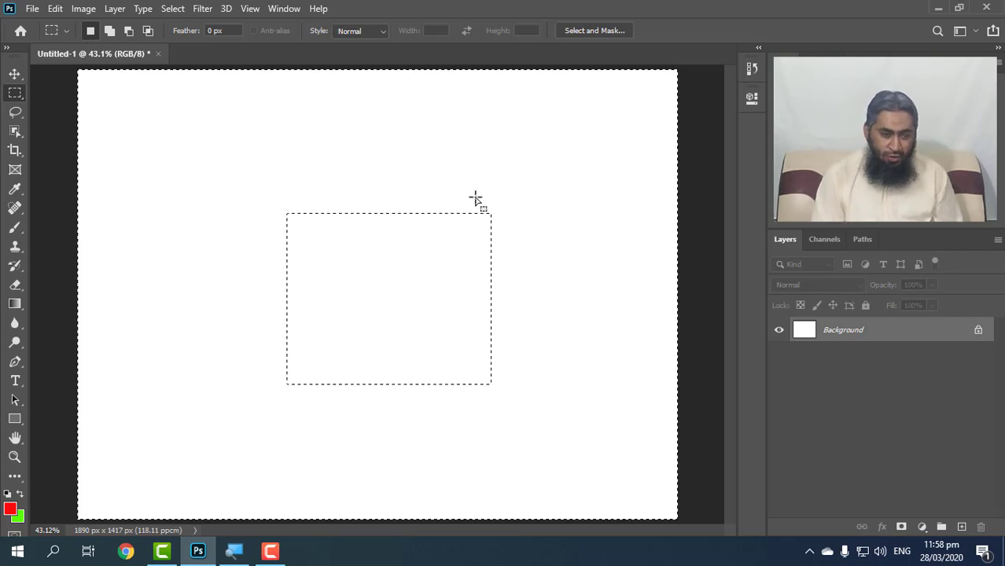
{"action": "key", "text": "shift+ctrl+i"}
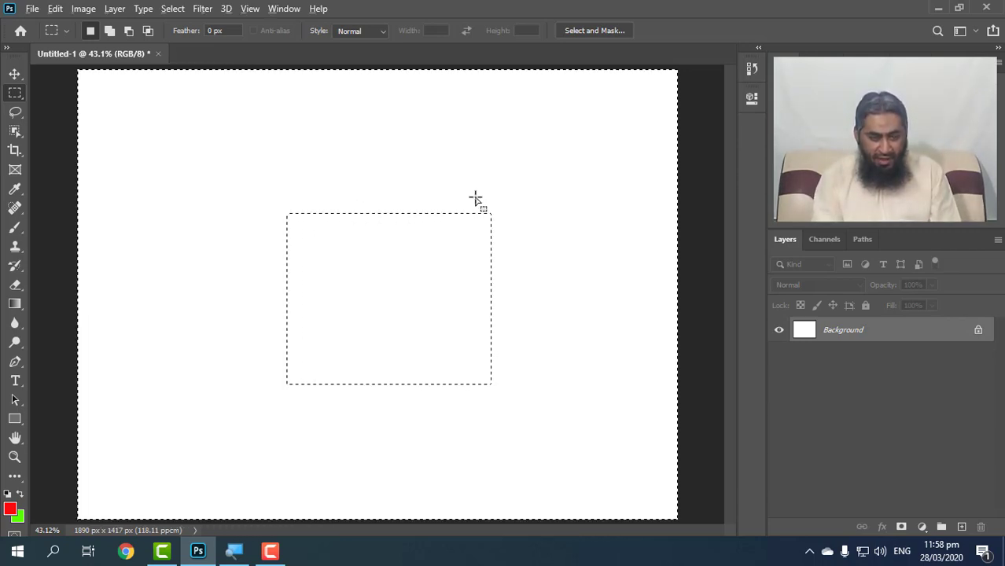
Fill the area around the central rectangle with the red foreground color, then undo the fill.
{"action": "key", "text": "alt+BackSpace"}
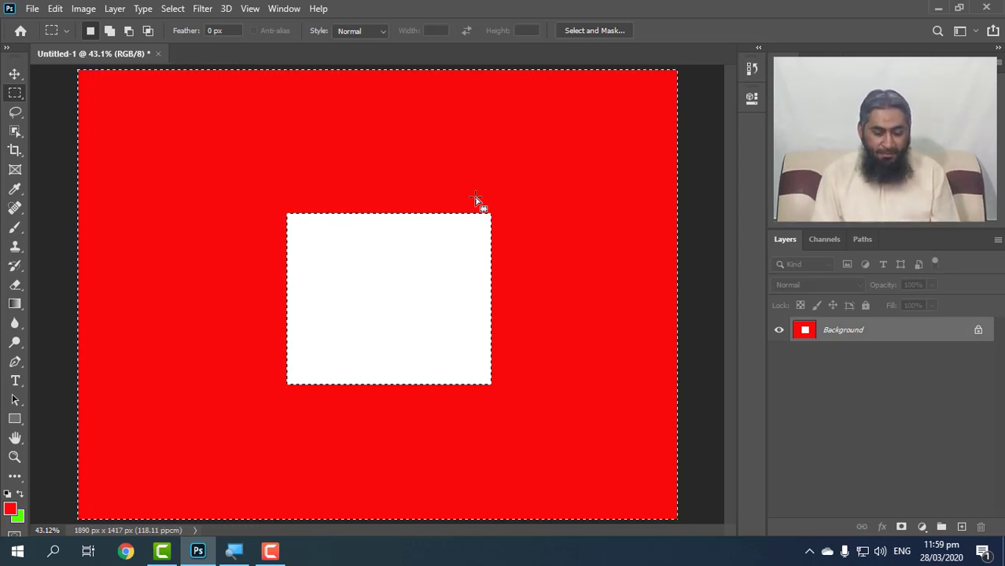
{"action": "key", "text": "ctrl+z"}
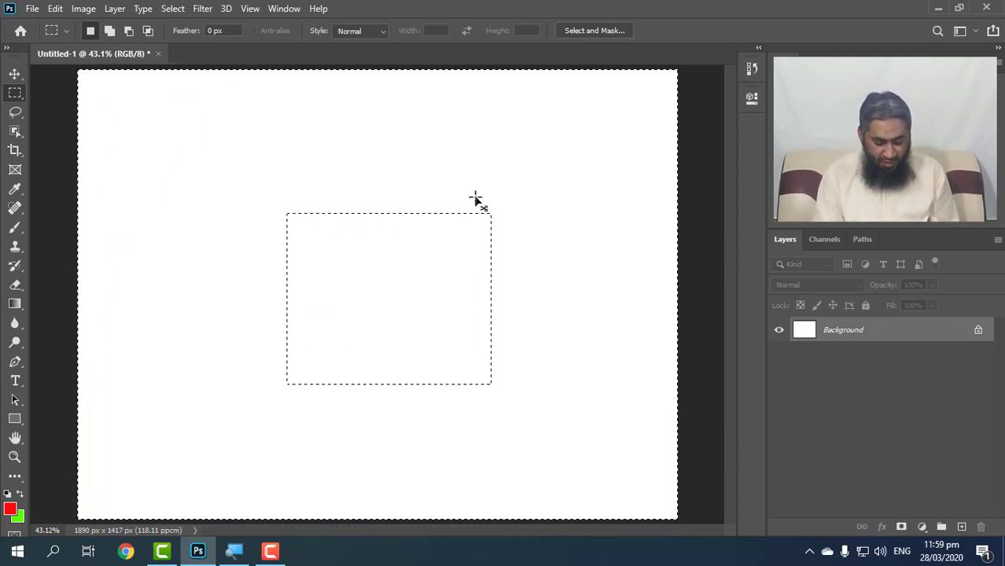
Invert the selection back to the central rectangle, fill it with the red foreground color, and deselect.
{"action": "key", "text": "ctrl+shift+i"}
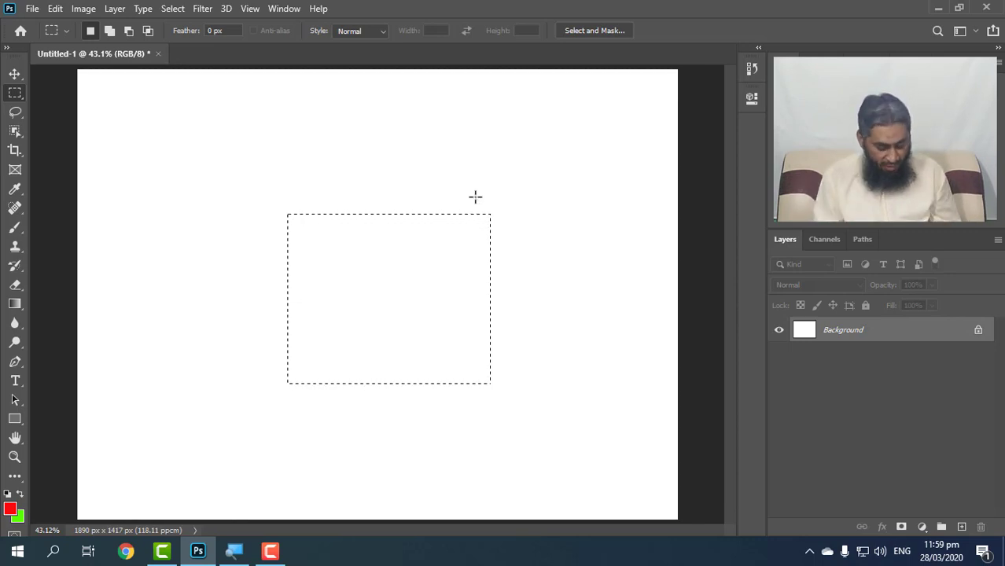
{"action": "key", "text": "alt+BackSpace"}
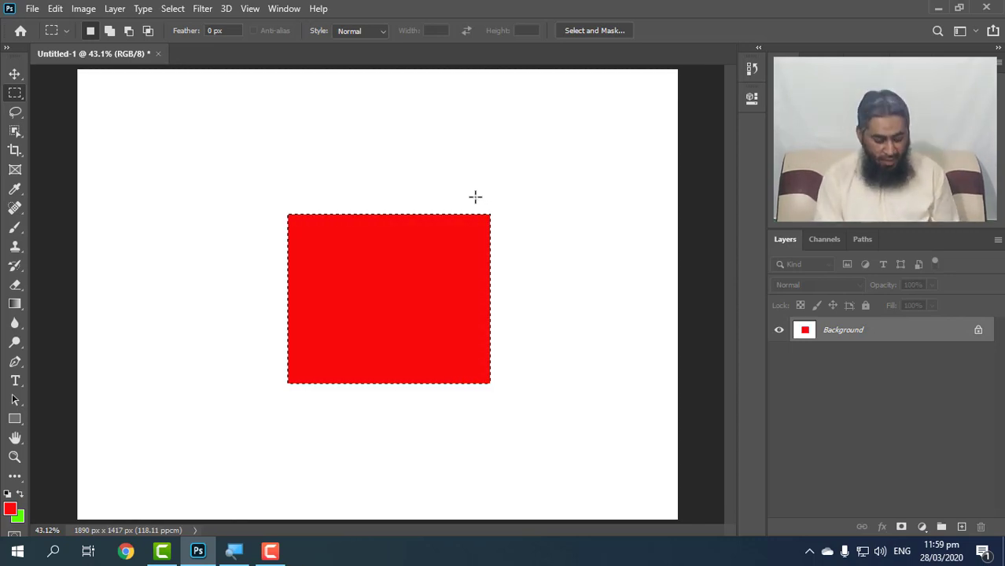
{"action": "key", "text": "ctrl+d"}
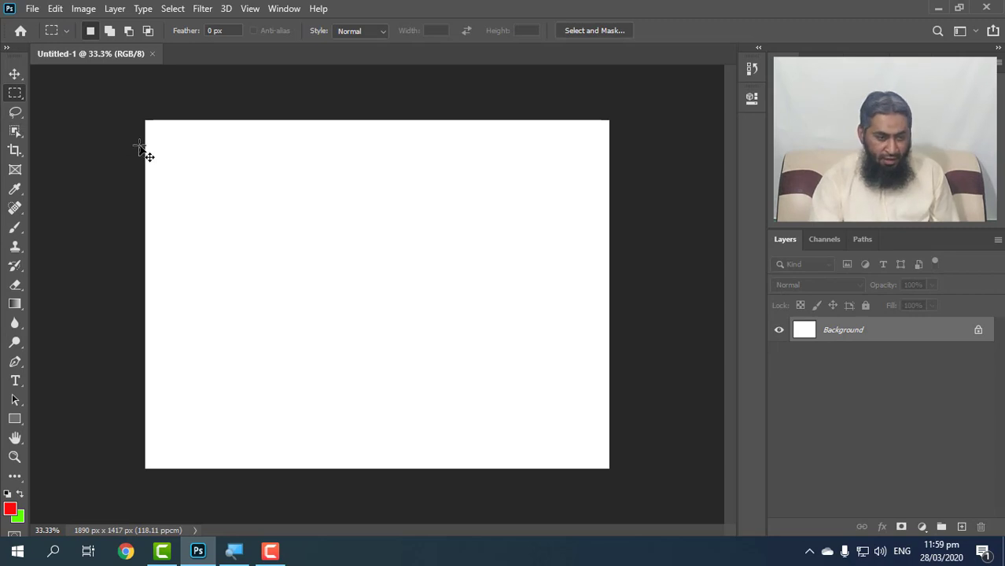
Fit the new blank canvas to the window and draw a large circular selection with the Elliptical Marquee Tool.
{"action": "key", "text": "ctrl+0"}
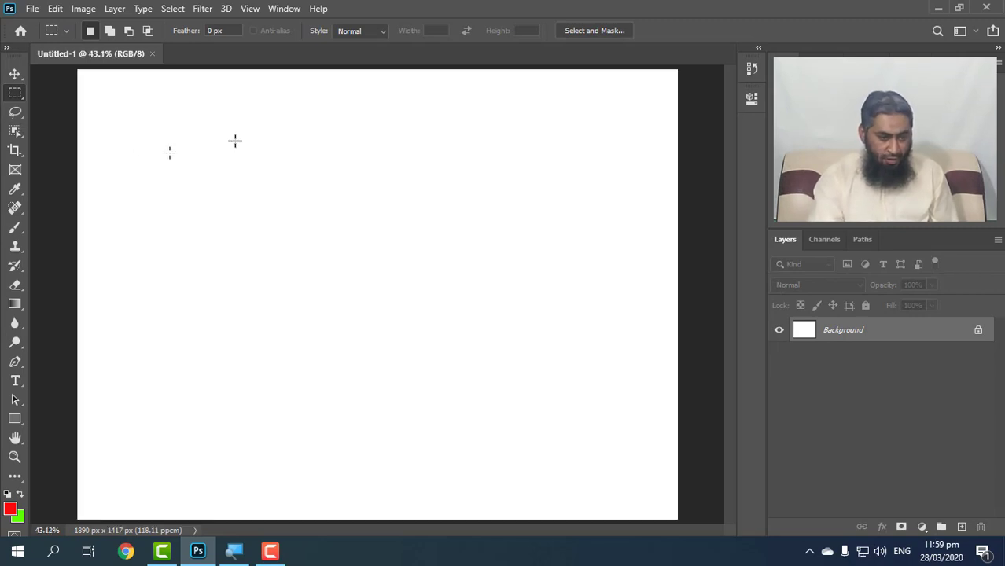
{"action": "left_click", "coordinate": [11, 110]}
{"action": "left_click", "coordinate": [11, 103]}
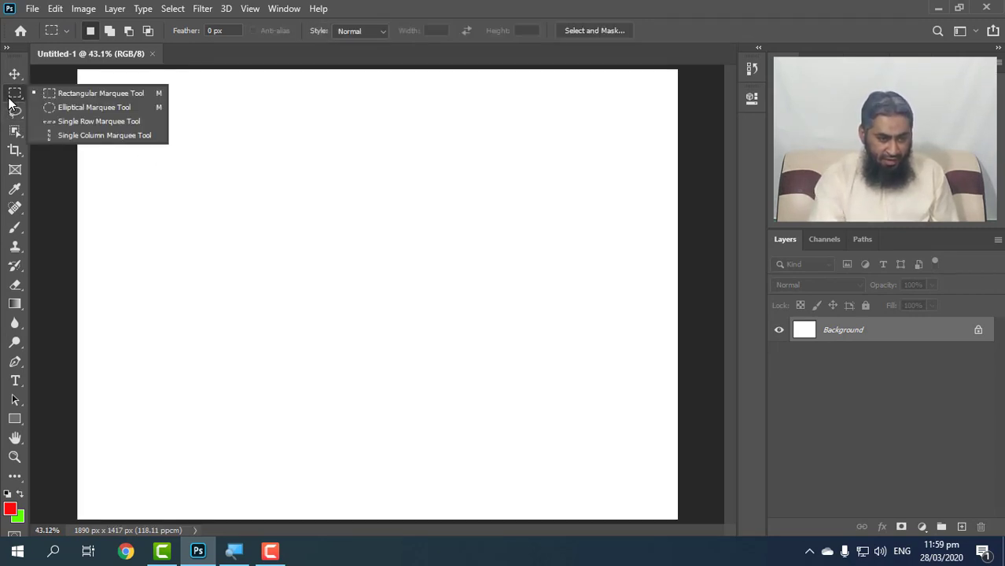
{"action": "left_click", "coordinate": [92, 110]}
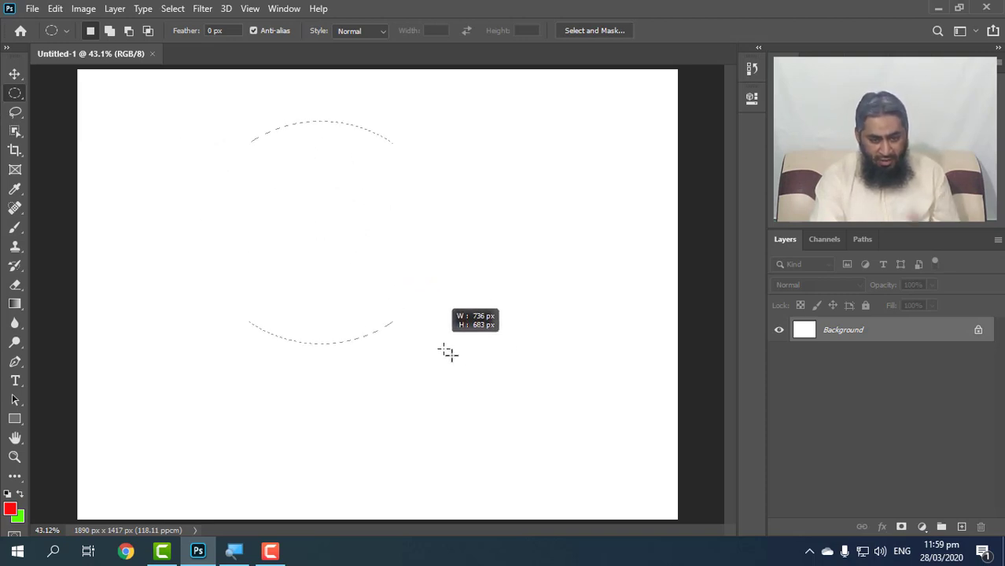
{"action": "left_click_drag", "start_coordinate": [447, 353], "coordinate": [466, 386]}
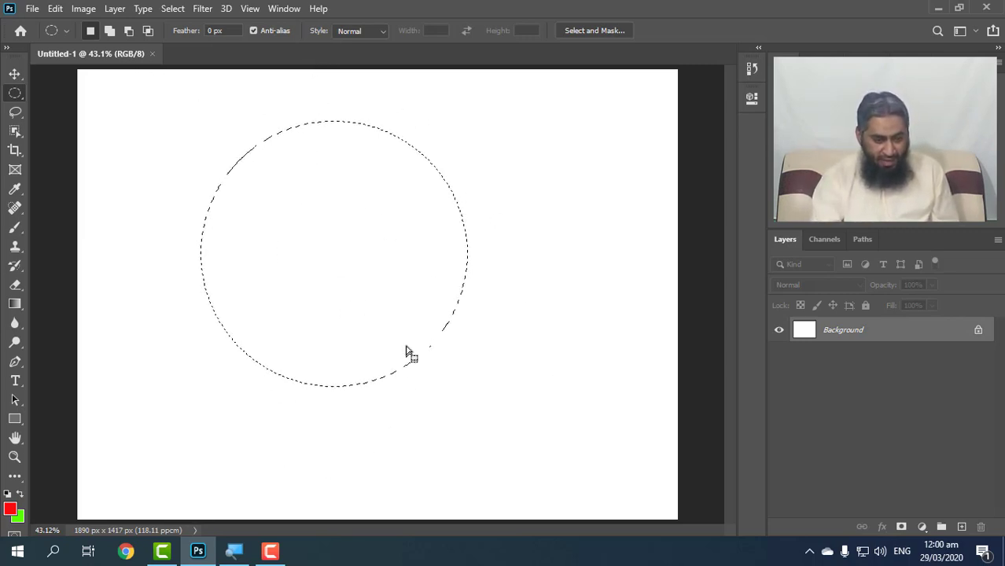
Subtract an overlapping circle from the circular selection to form a crescent and fill it with the green background color.
{"action": "key", "text": "alt"}
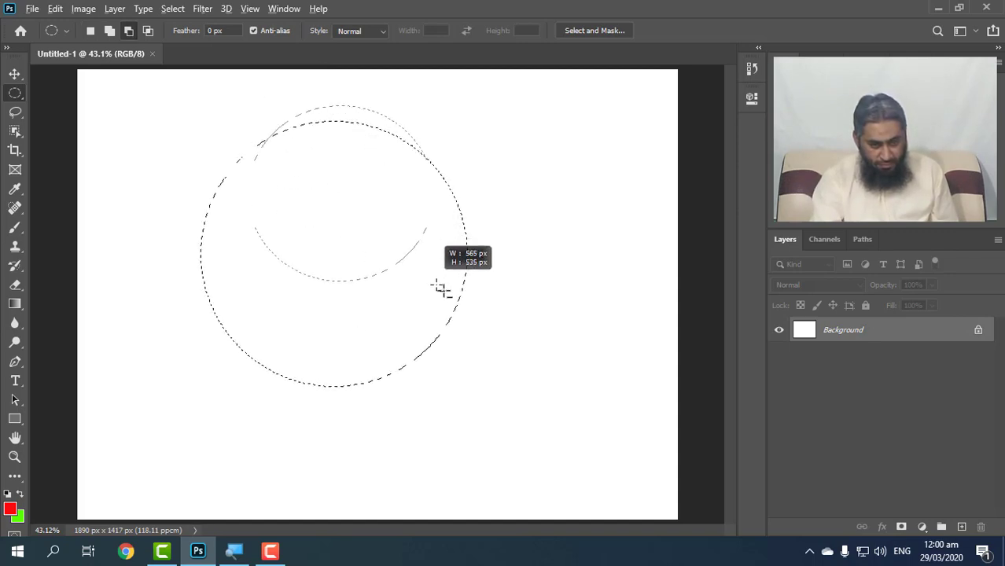
{"action": "left_click_drag", "start_coordinate": [441, 289], "coordinate": [513, 361]}
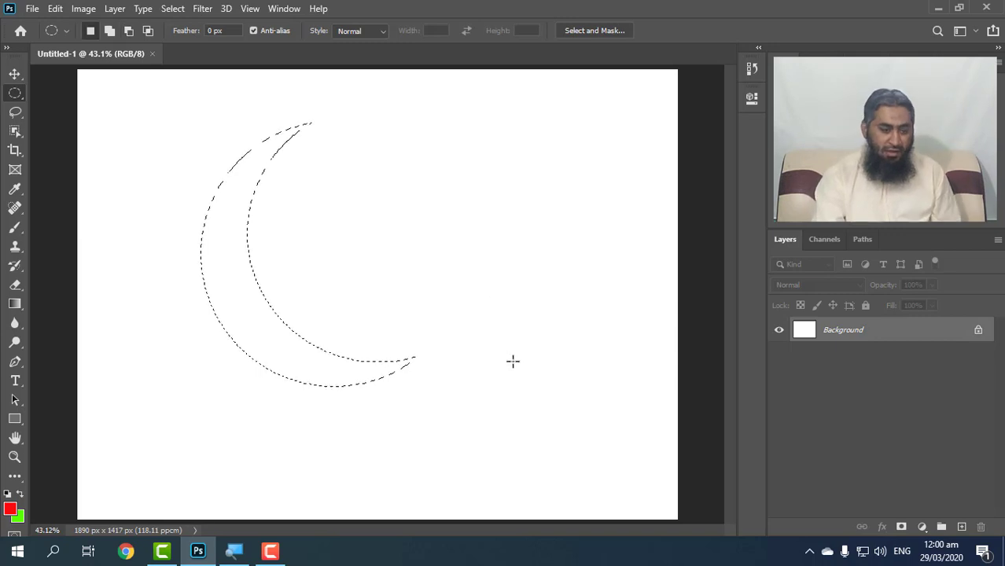
{"action": "key", "text": "ctrl+BackSpace"}
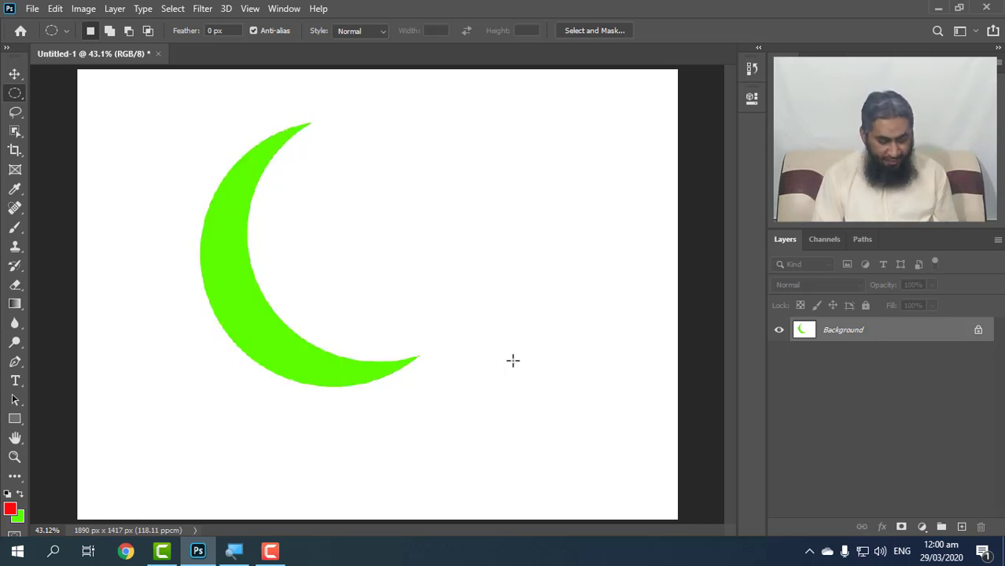
Undo the green fill and the crescent subtraction, and deselect the remaining circle.
{"action": "key", "text": "ctrl+z"}
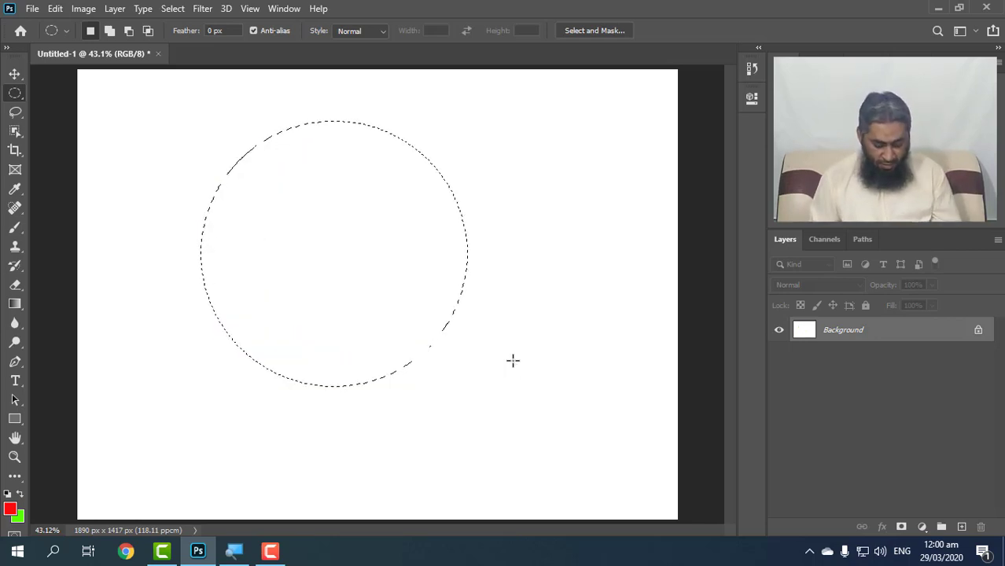
{"action": "key", "text": "ctrl+d"}
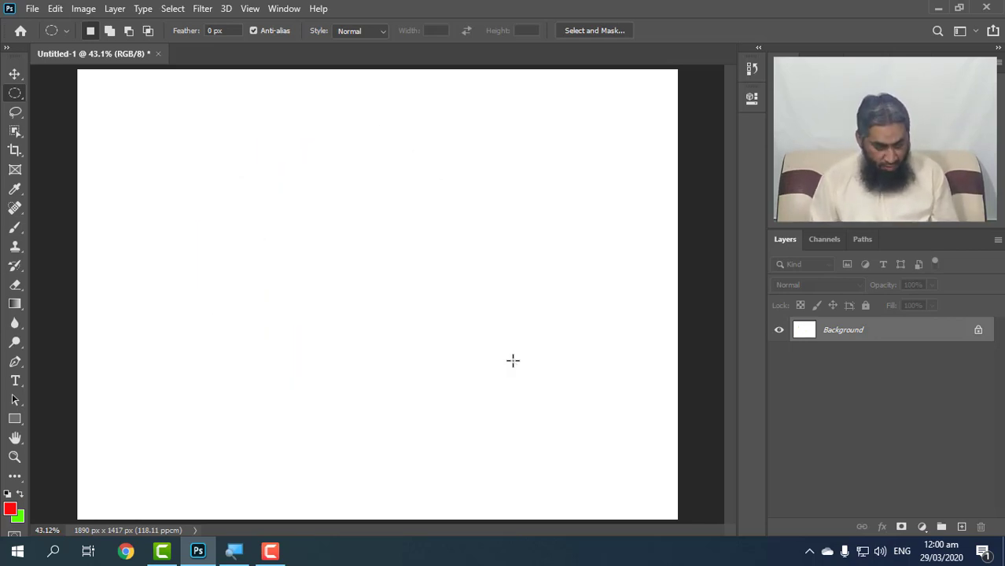
Fill the canvas with black, draw a circular selection with a 30 px feather, fill it with white, and deselect.
{"action": "key", "text": "alt+BackSpace"}
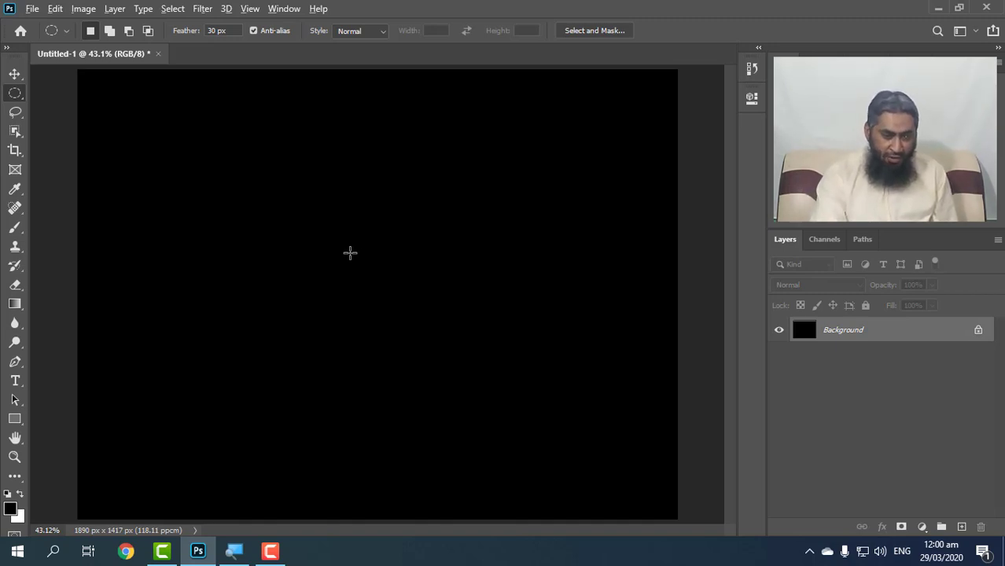
{"action": "left_click_drag", "start_coordinate": [350, 252], "coordinate": [496, 375]}
{"action": "key", "text": "ctrl+BackSpace"}
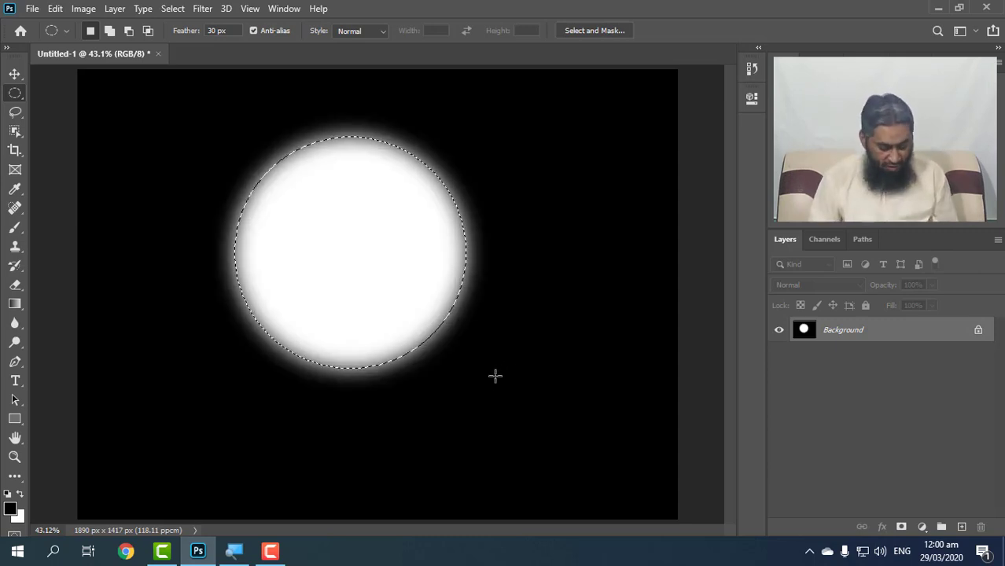
{"action": "key", "text": "ctrl+d"}
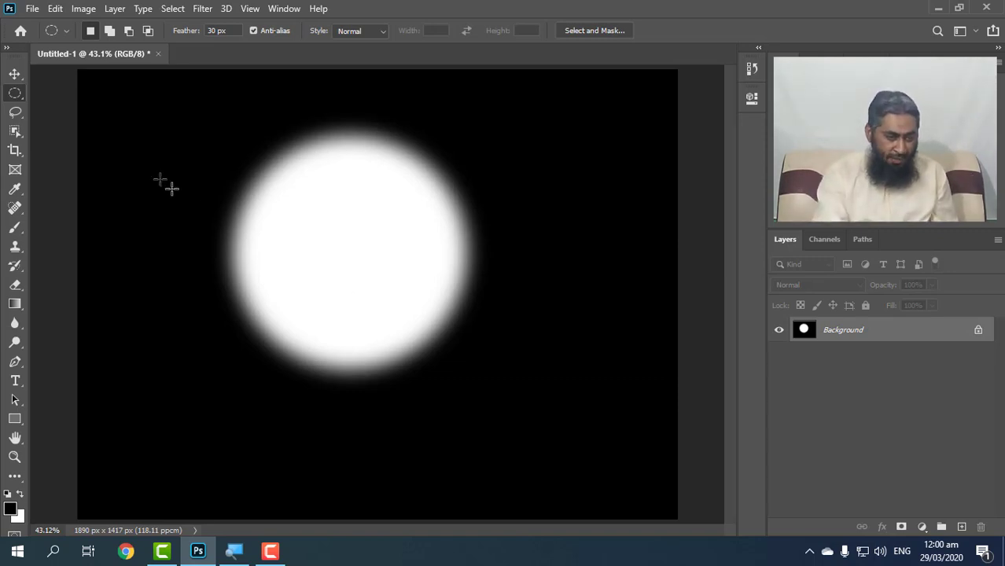
On a new layer, build a selection of several one-pixel rows above and below the white circle with the Single Row Marquee Tool.
{"action": "right_click", "coordinate": [15, 97]}
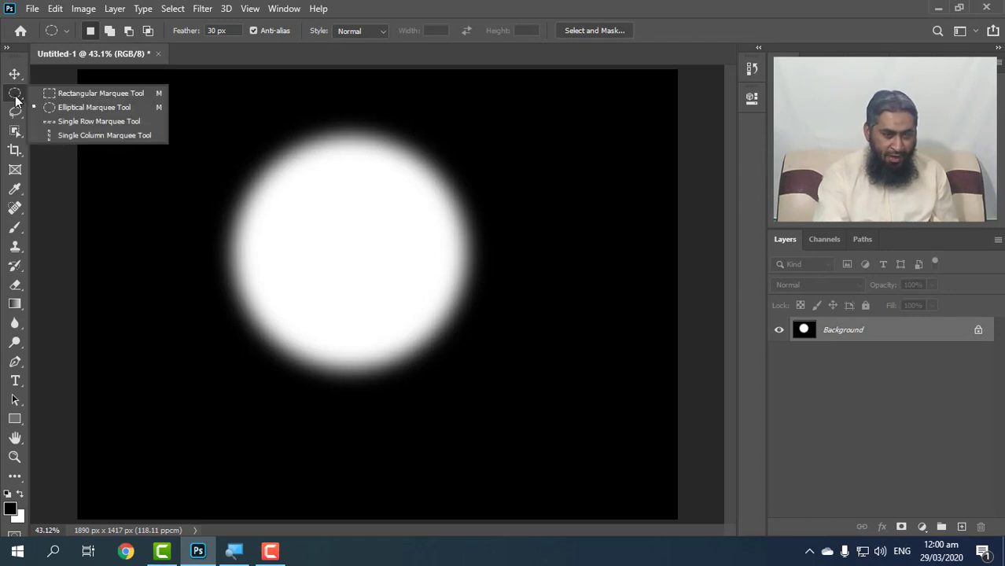
{"action": "left_click", "coordinate": [53, 121]}
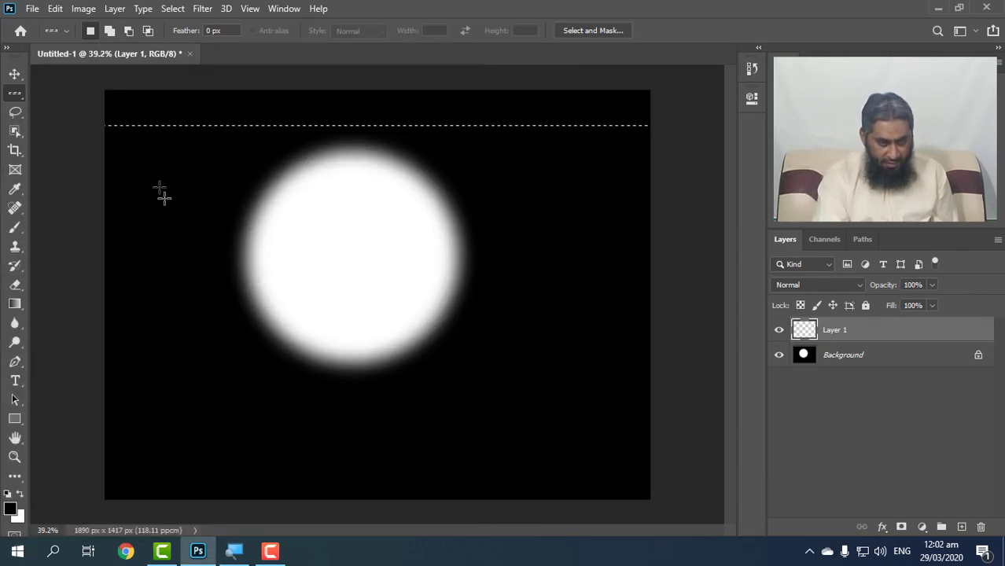
{"action": "left_click", "coordinate": [108, 112], "text": "shift"}
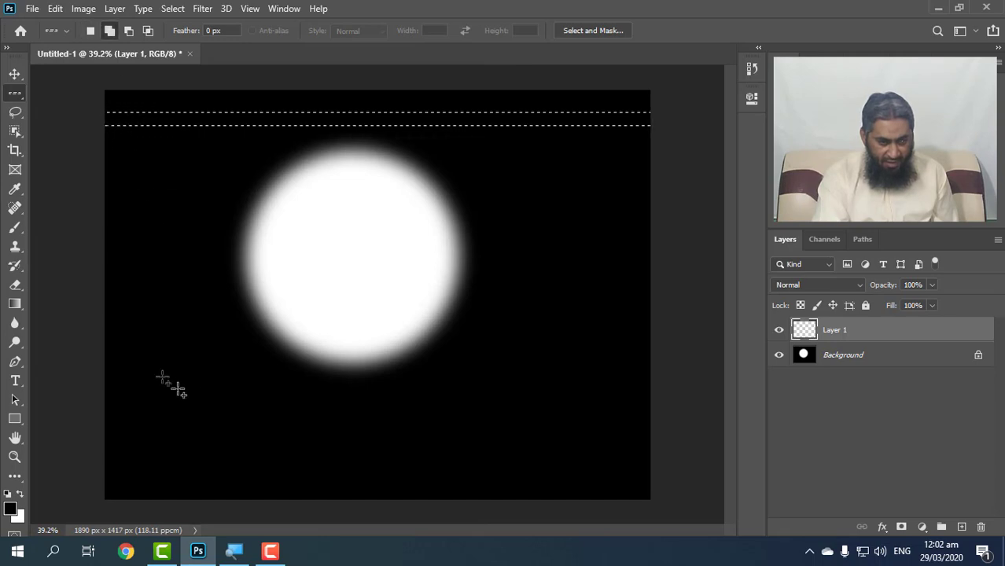
{"action": "left_click", "coordinate": [130, 384], "text": "shift"}
{"action": "left_click", "coordinate": [112, 404], "text": "shift"}
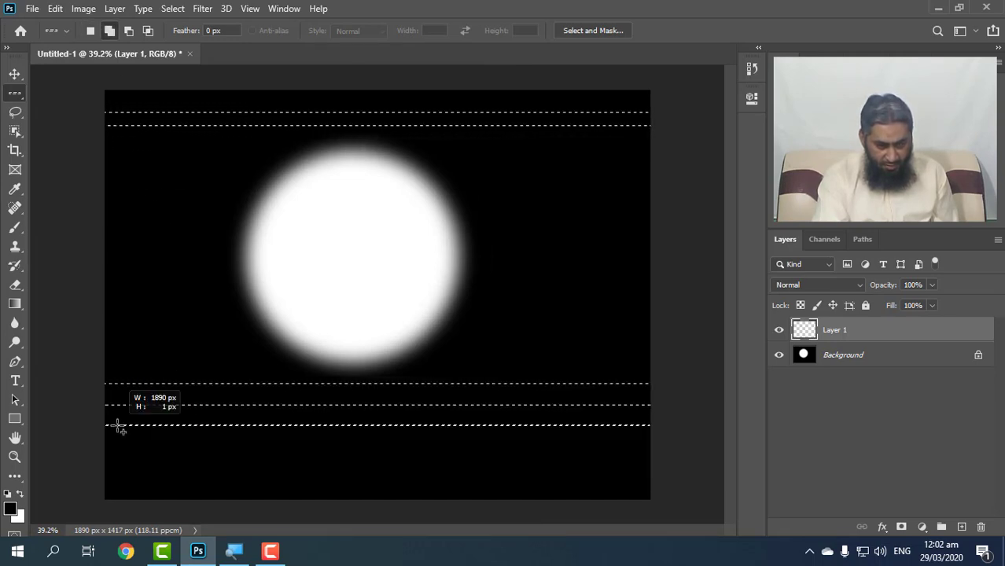
{"action": "left_click", "coordinate": [115, 424], "text": "shift"}
{"action": "left_click", "coordinate": [110, 460], "text": "shift"}
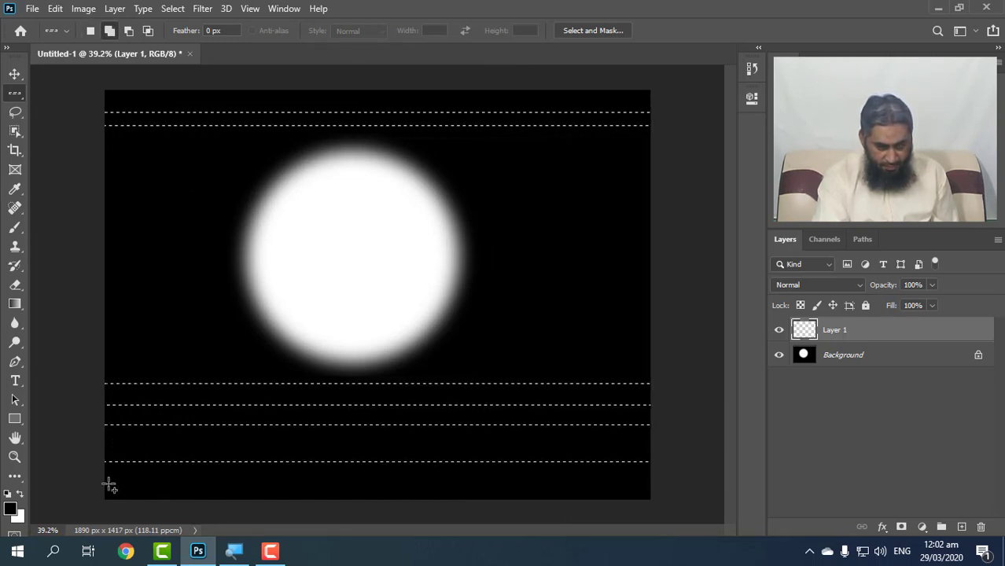
Fill the selected rows with the white background color and deselect them.
{"action": "scroll", "coordinate": [113, 489], "scroll_direction": "up", "scroll_amount": 1}
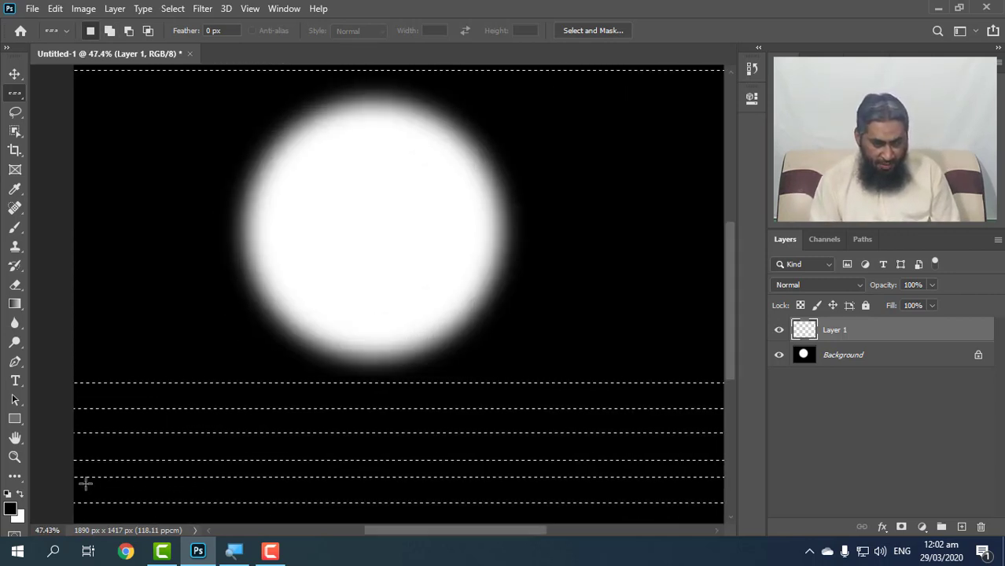
{"action": "key", "text": "ctrl+BackSpace"}
{"action": "key", "text": "ctrl+d"}
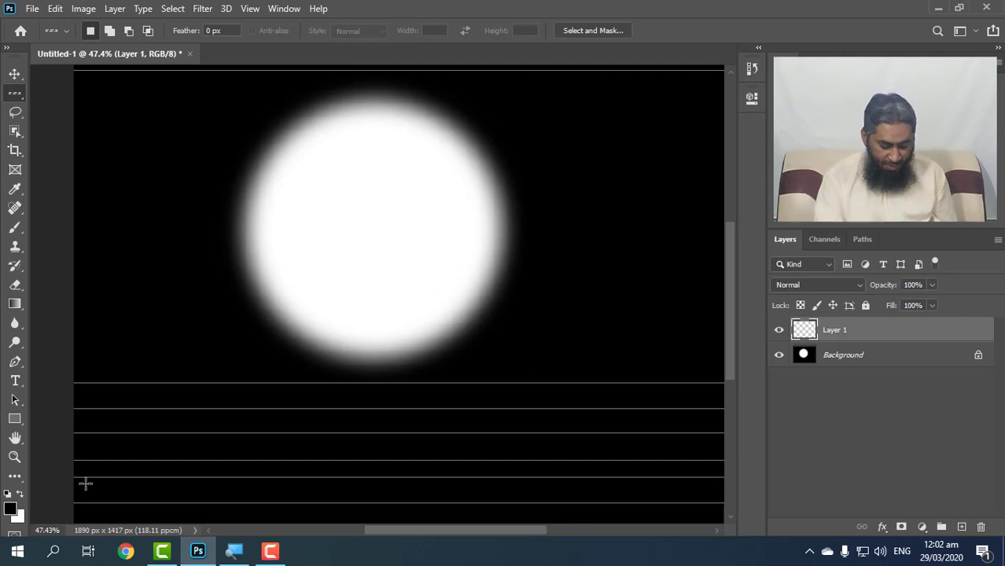
{"action": "scroll", "coordinate": [87, 487], "scroll_direction": "down", "scroll_amount": 1}
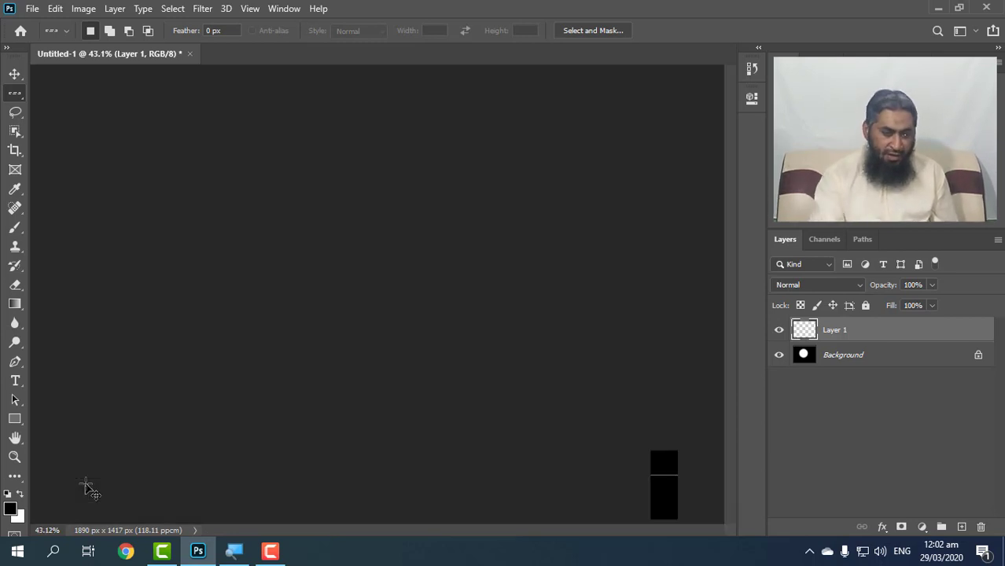
Select two one-pixel columns on each side of the circle with the Single Column Marquee Tool, adding each to the selection.
{"action": "right_click", "coordinate": [19, 99]}
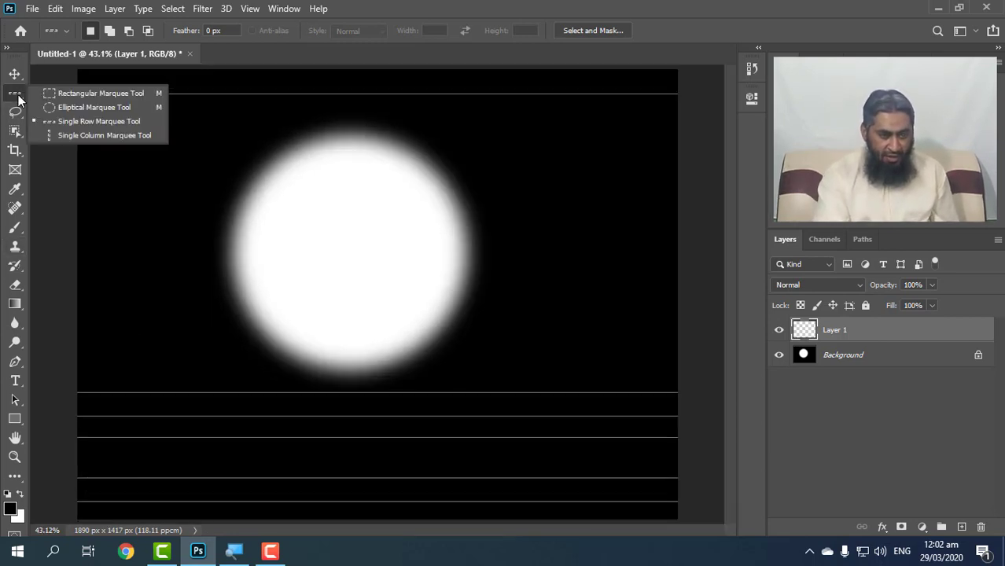
{"action": "left_click", "coordinate": [63, 136]}
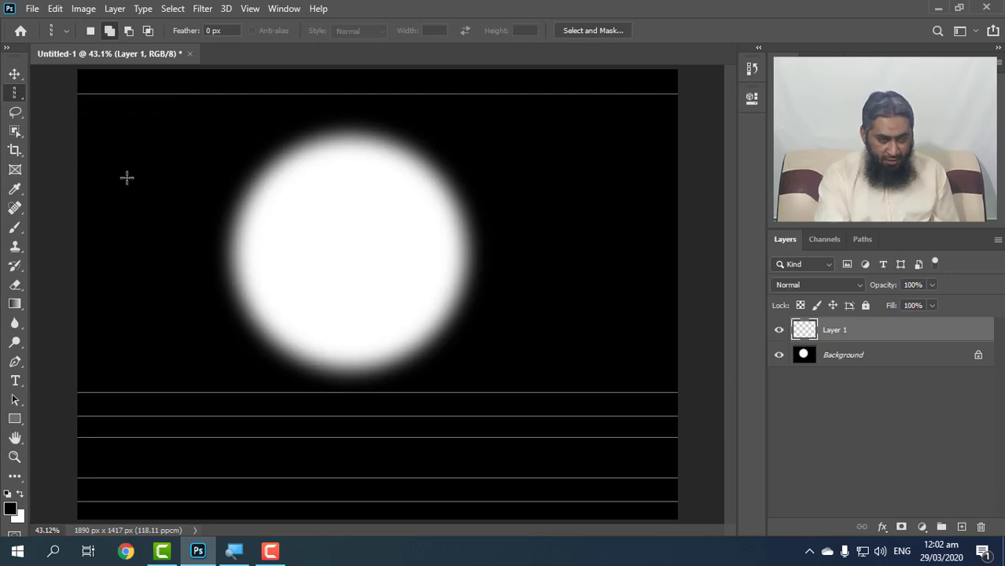
{"action": "left_click", "coordinate": [126, 178]}
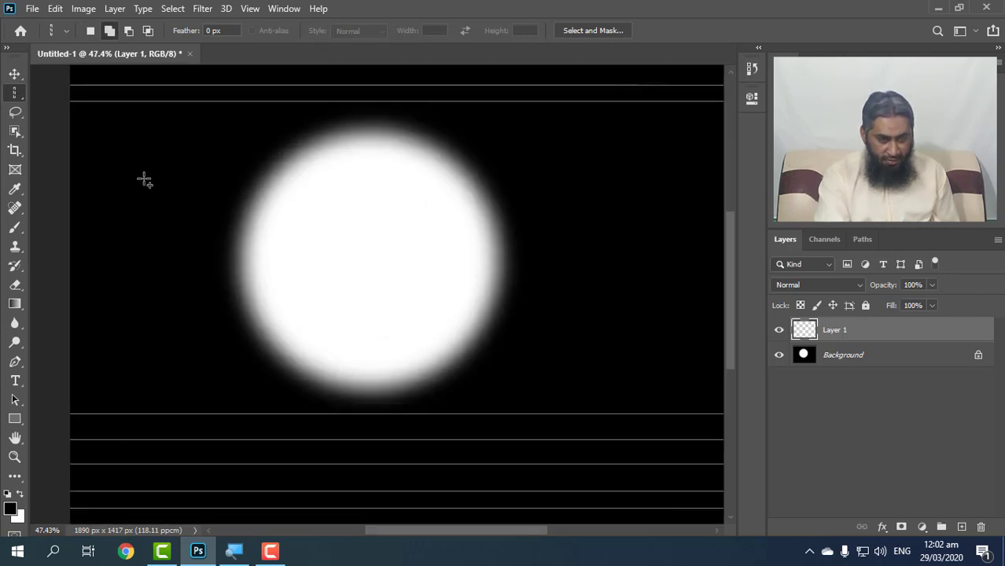
{"action": "left_click", "coordinate": [144, 179], "text": "shift"}
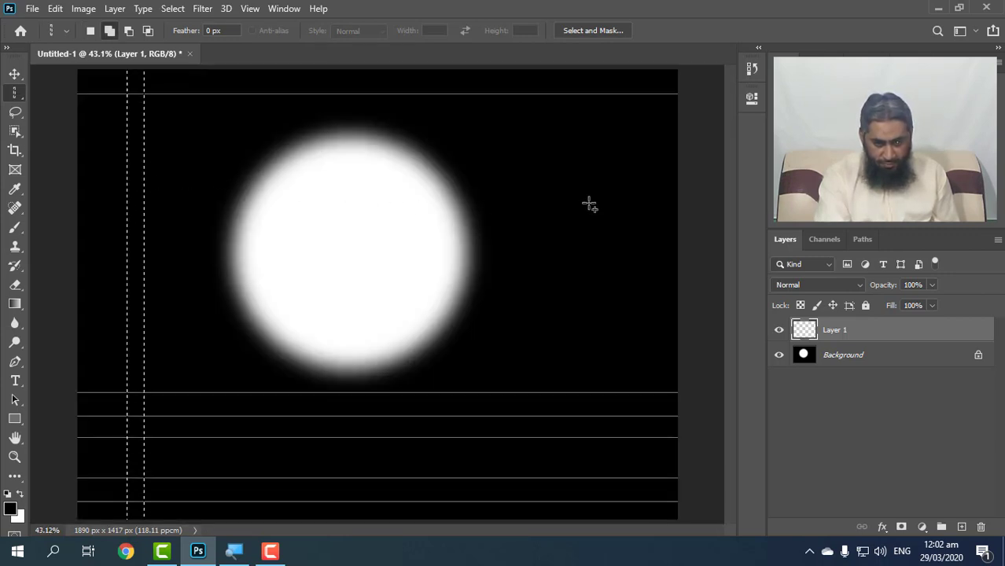
{"action": "left_click", "coordinate": [631, 196], "text": "shift"}
{"action": "left_click", "coordinate": [606, 211], "text": "shift"}
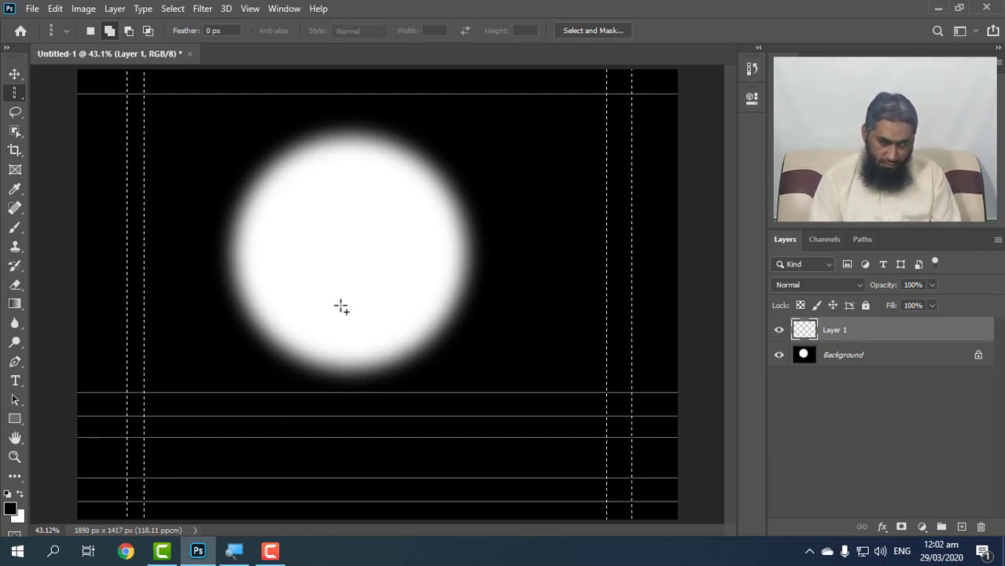
Deselect the columns, restore that column selection, fill it with white and deselect again.
{"action": "key", "text": "ctrl+d"}
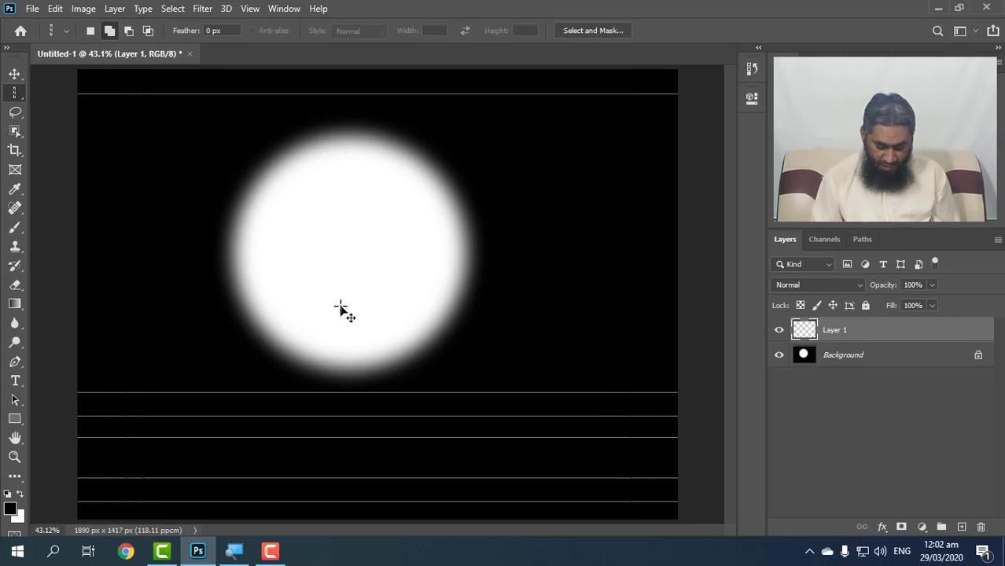
{"action": "key", "text": "ctrl+shift+d"}
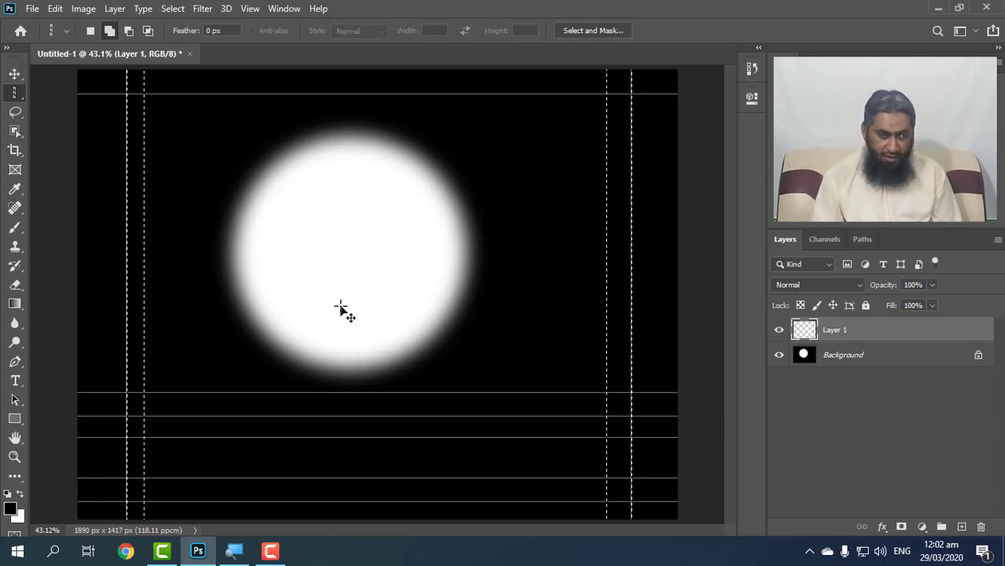
{"action": "key", "text": "ctrl+d"}
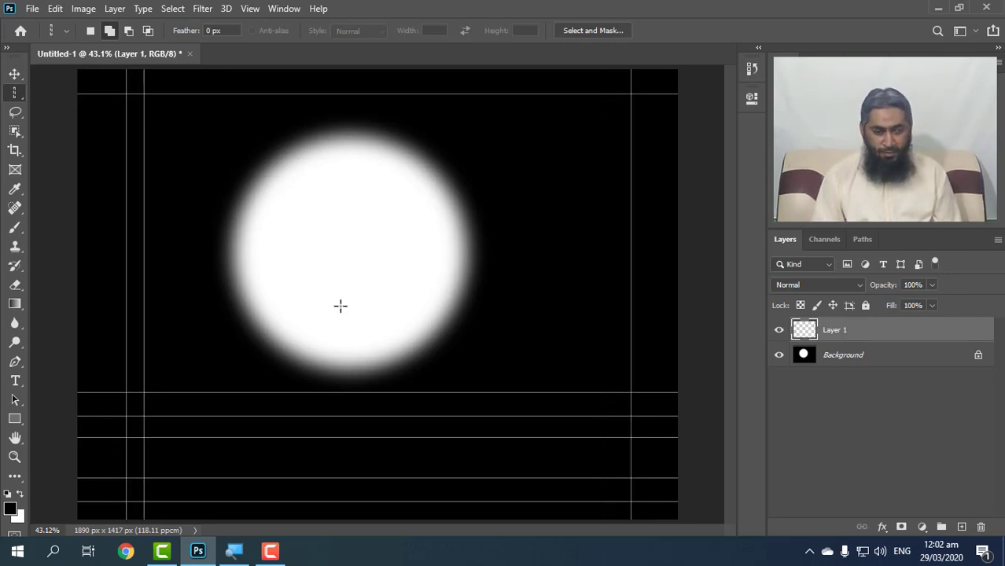